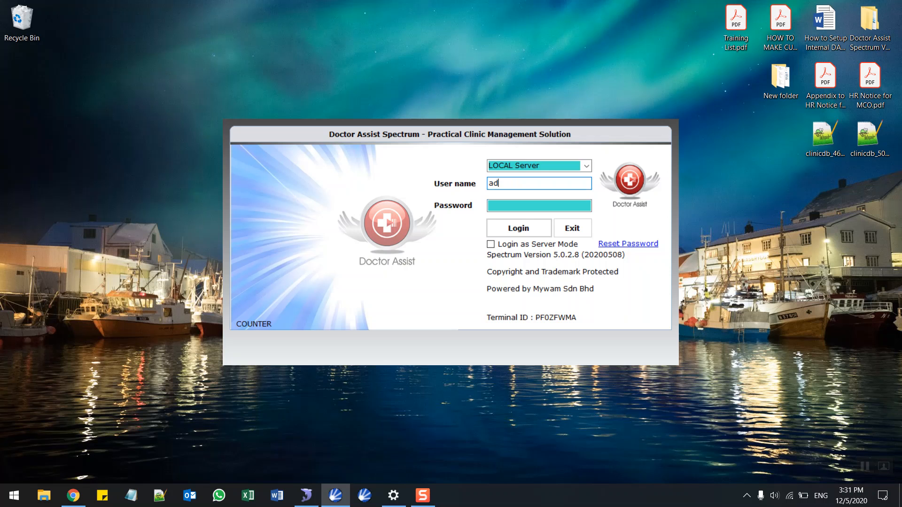
Log in with the user name and password, then continue past Account Info to the Main page.
key(Tab)
text(ad••••••)
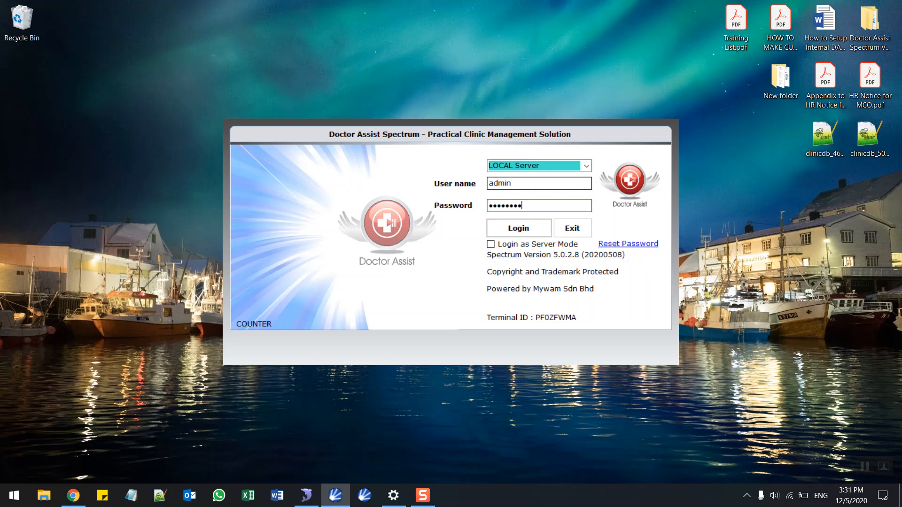
key(Return)
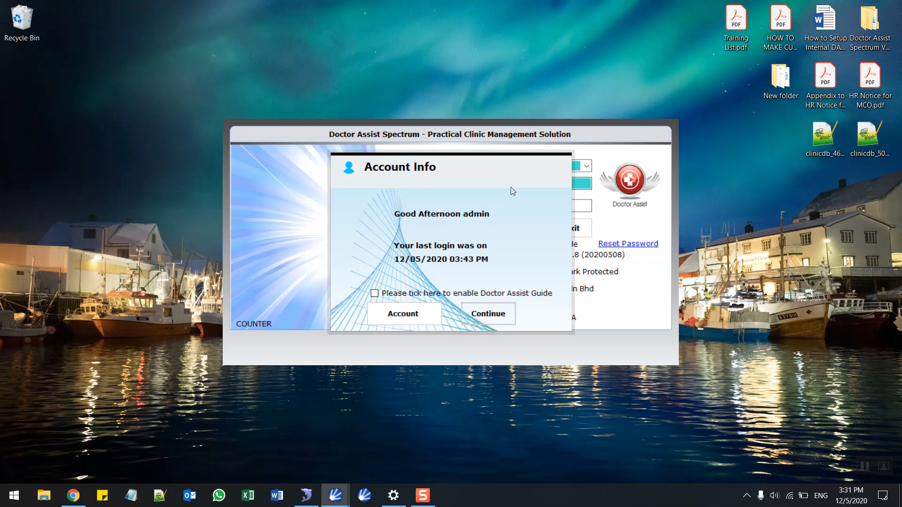
click(502, 317)
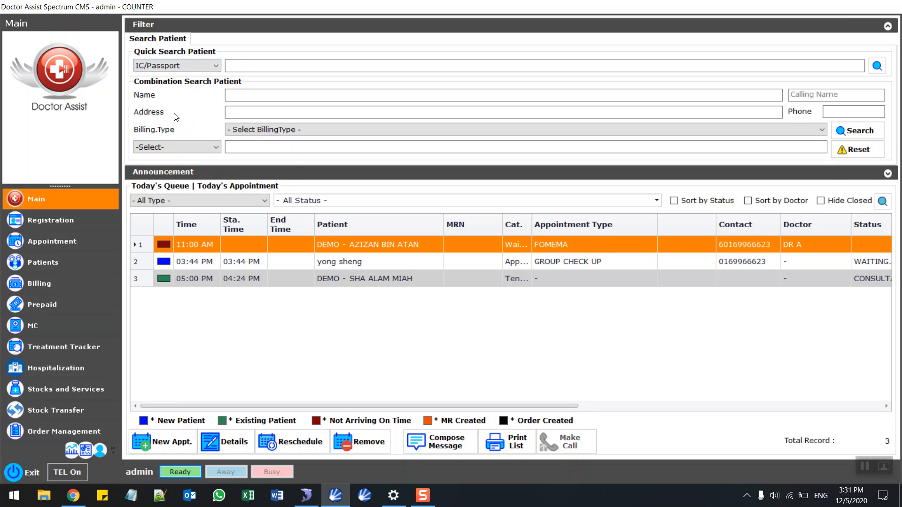
click(164, 148)
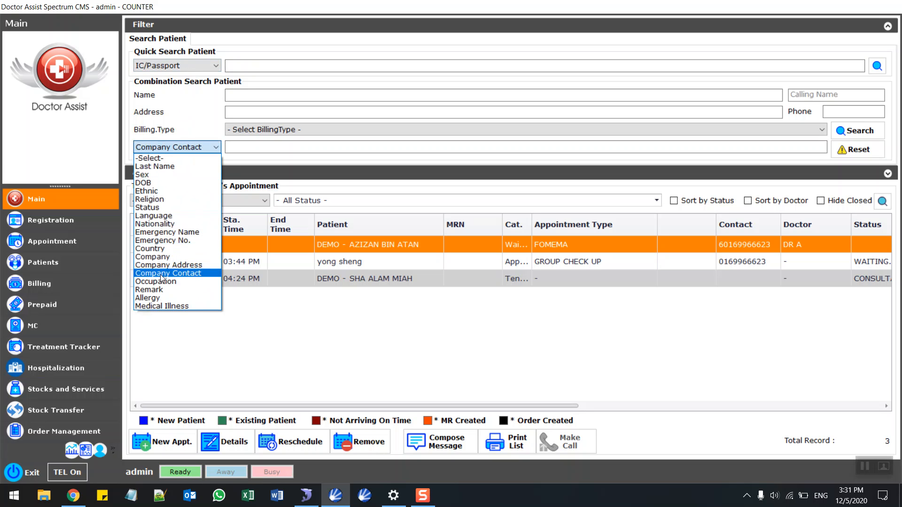
key(Escape)
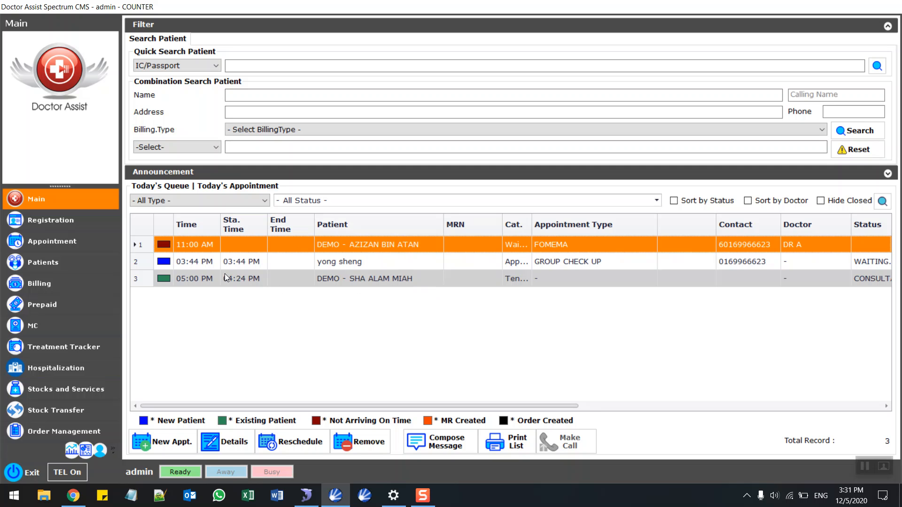
Start a new appointment for a newly registered patient, entering her name and mobile number.
click(170, 444)
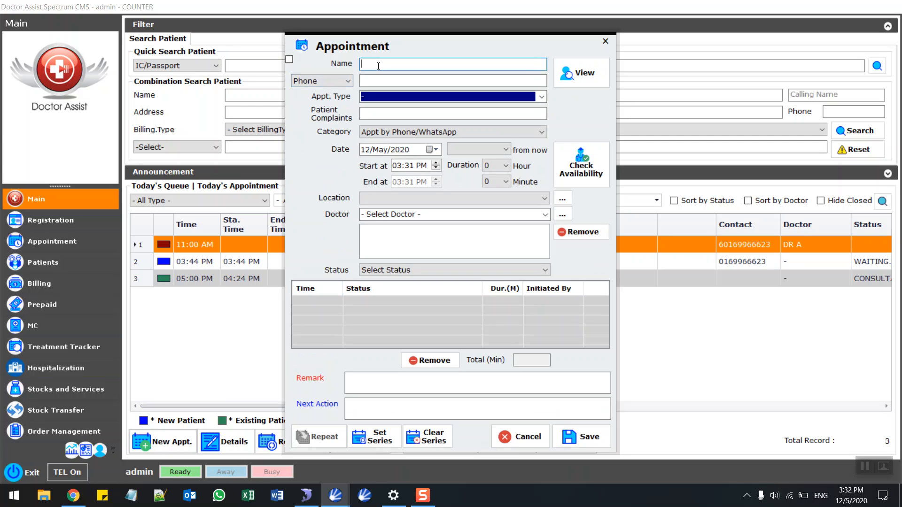
text(elaine)
click(289, 59)
click(380, 80)
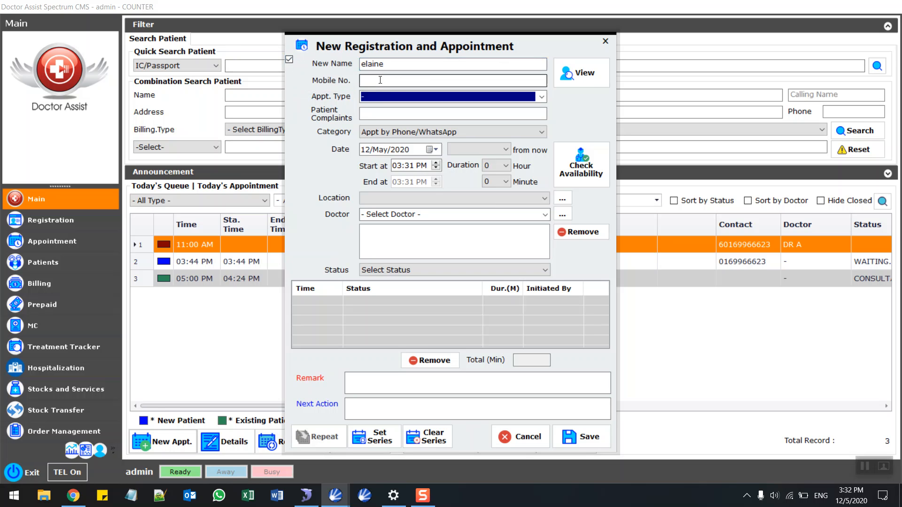
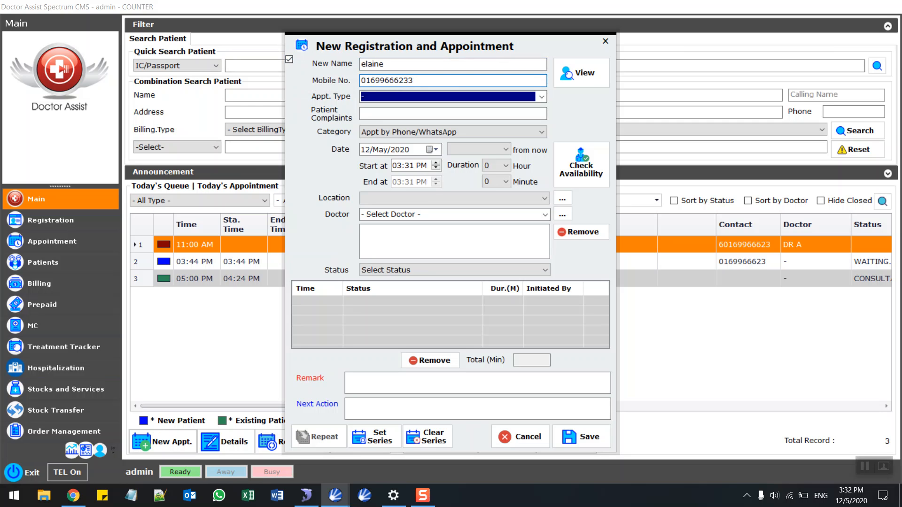
Set the appointment start time to 04:30 PM and save it.
click(394, 166)
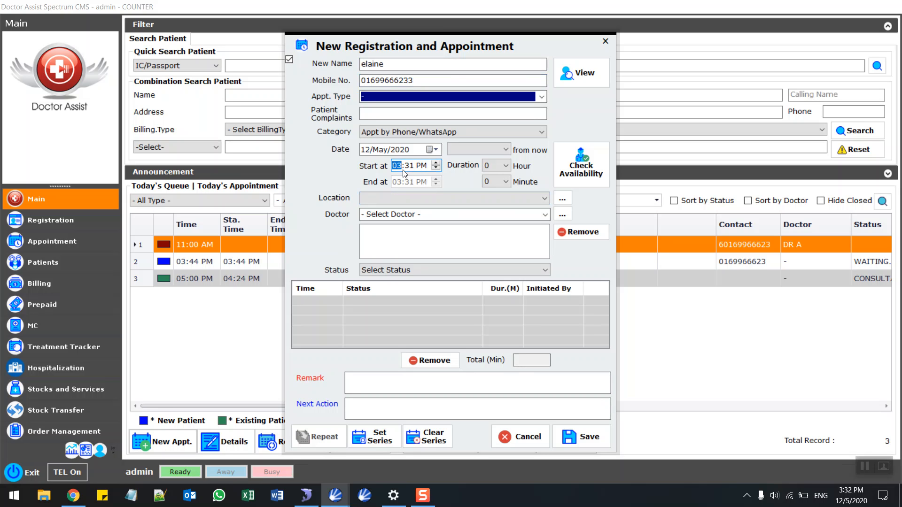
key(Up)
click(408, 169)
text(30)
click(581, 436)
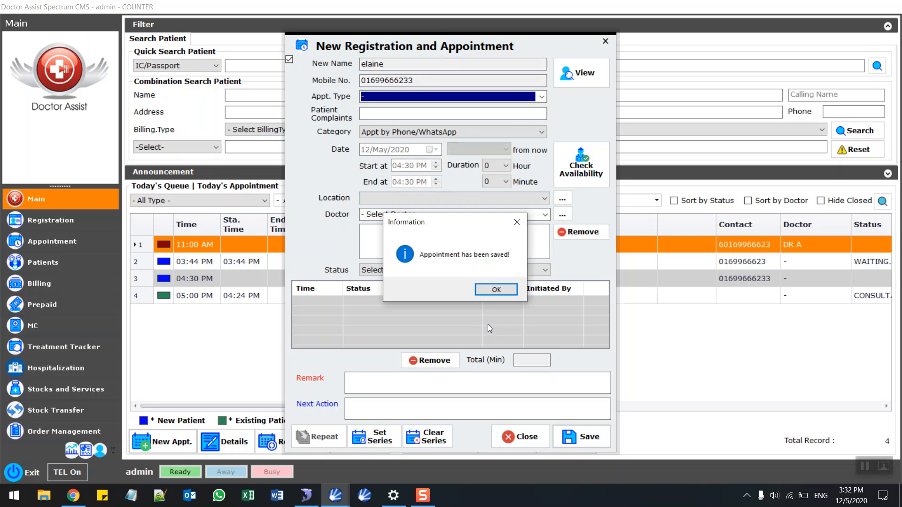
click(496, 288)
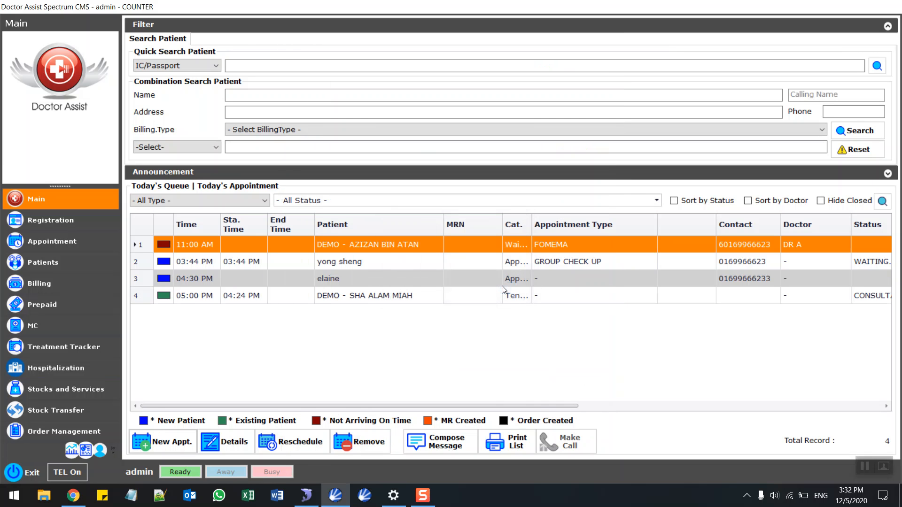
Set the new patient's queue status to WAITING.. and open her patient record.
click(343, 277)
drag(385, 405, 472, 401)
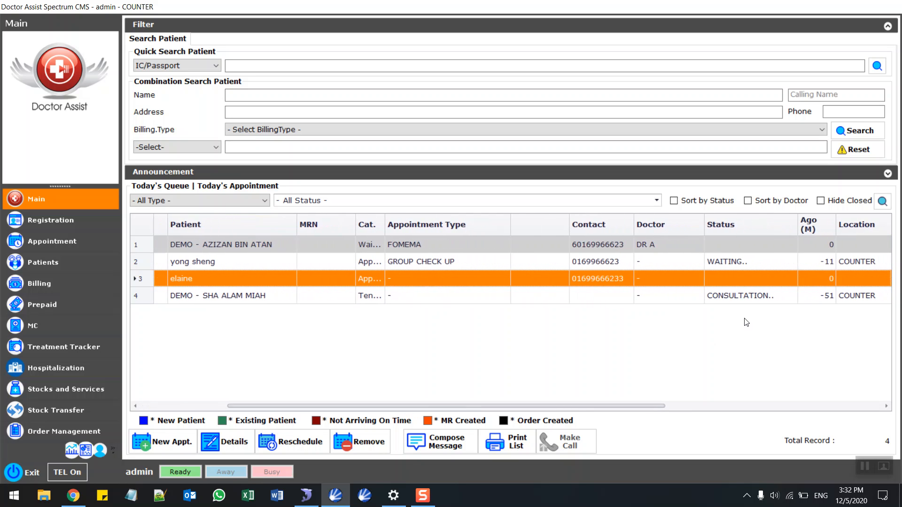
right_click(539, 280)
mouse_move(570, 359)
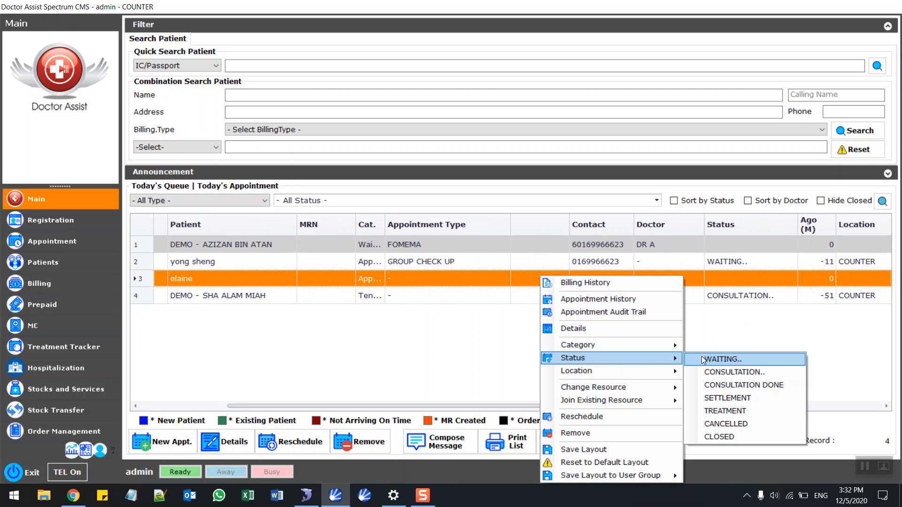
click(721, 359)
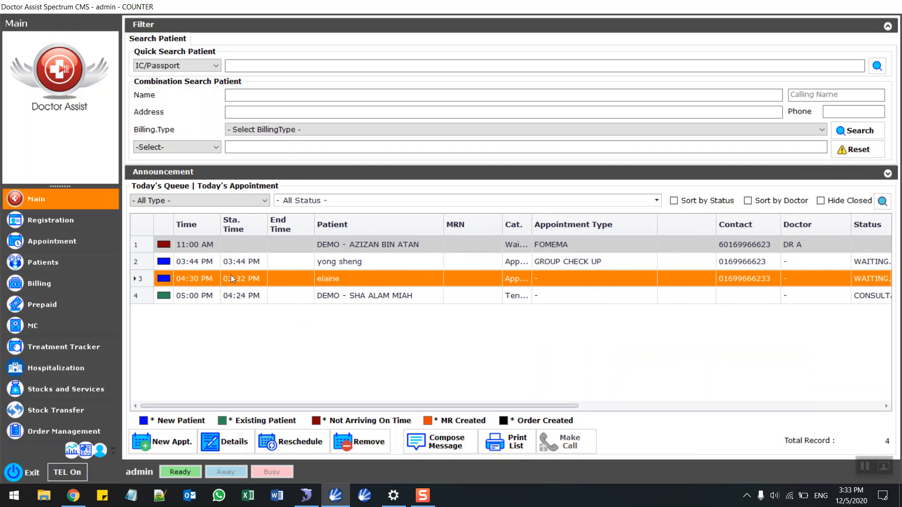
double_click(375, 278)
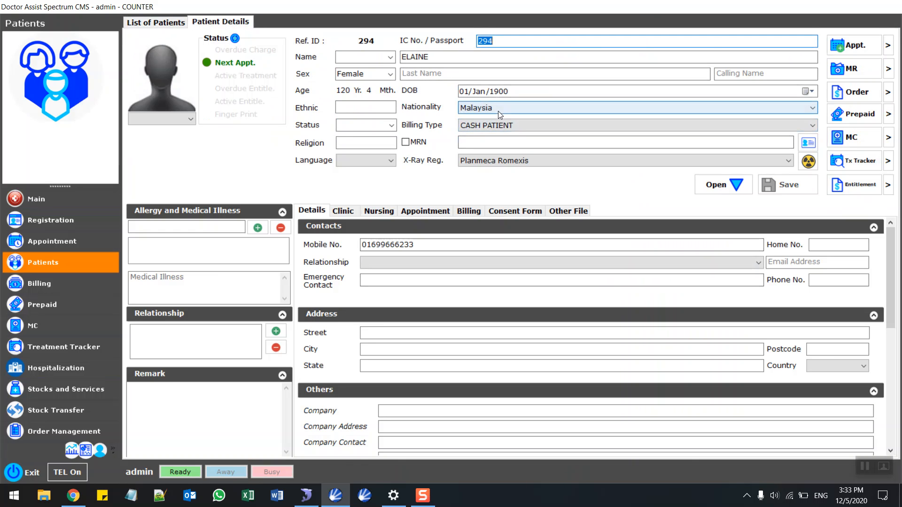
Change the patient's date of birth to 01/May/1992.
click(741, 188)
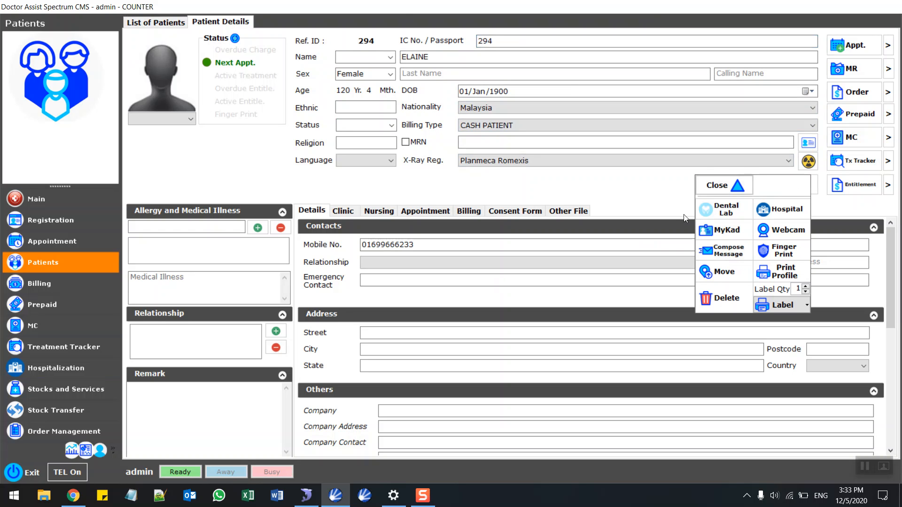
click(501, 45)
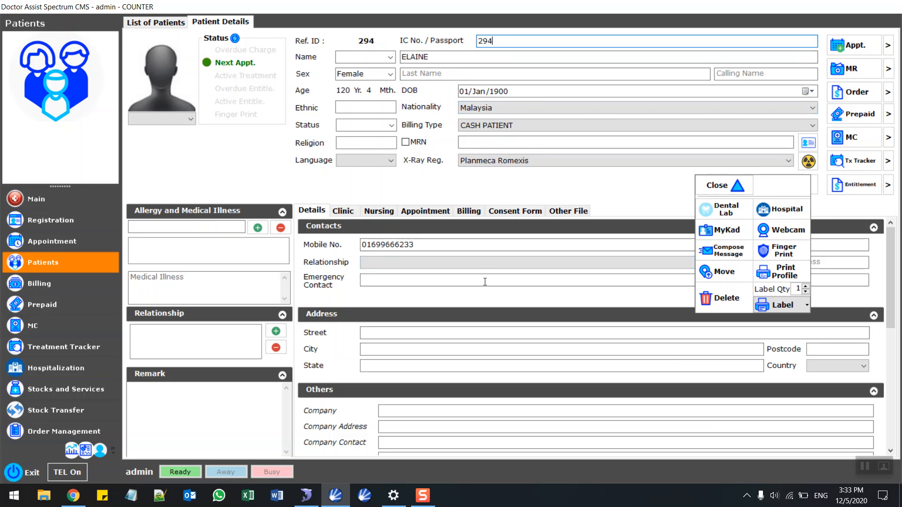
click(503, 96)
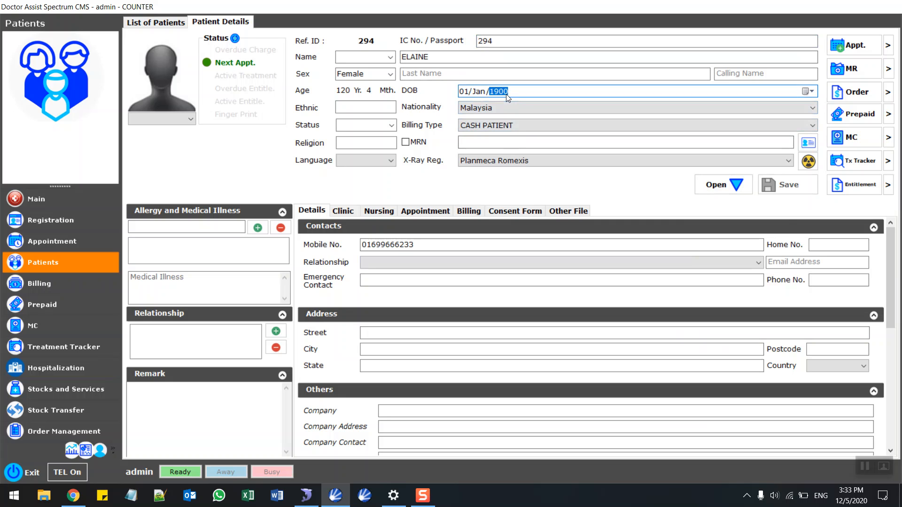
text(1992)
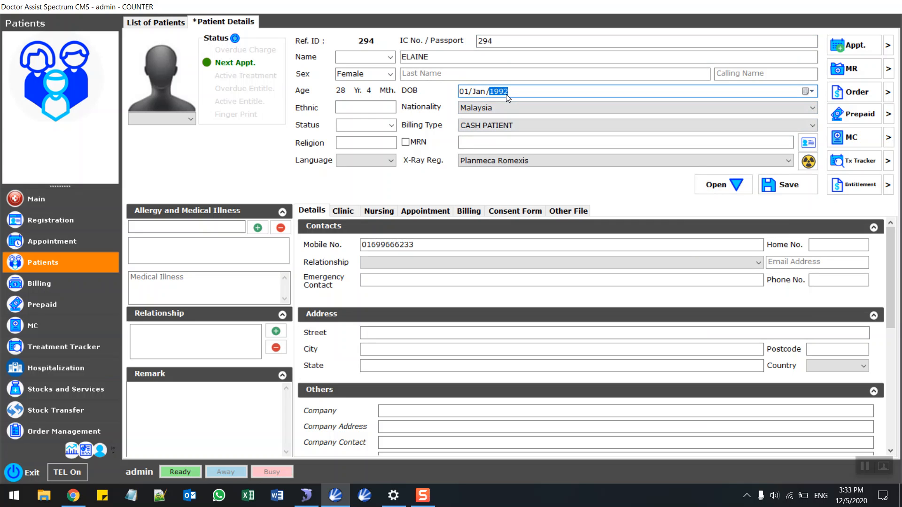
click(486, 92)
text(5)
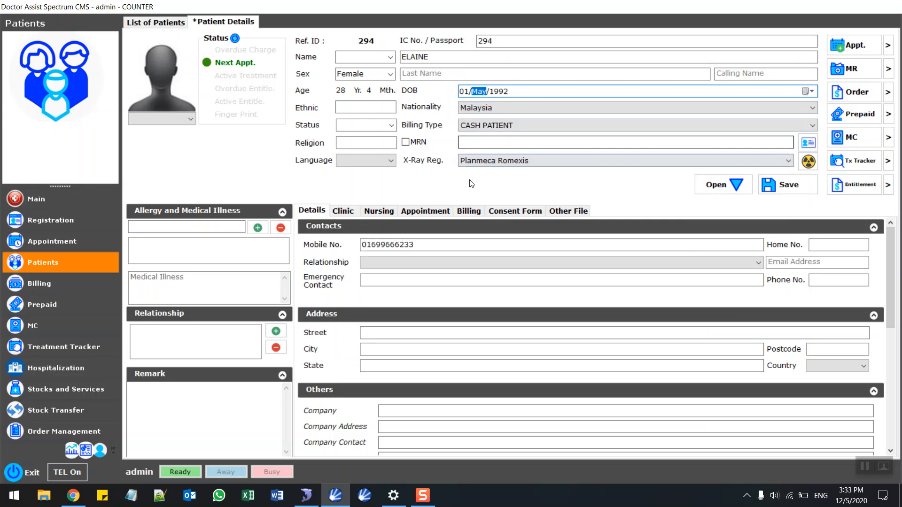
Save the updated patient details and return to the Main queue page.
click(797, 187)
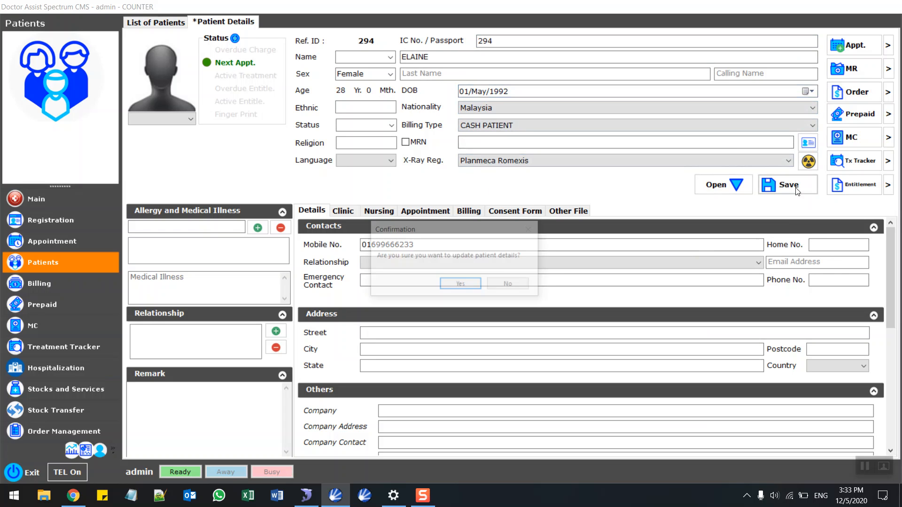
click(473, 285)
click(534, 292)
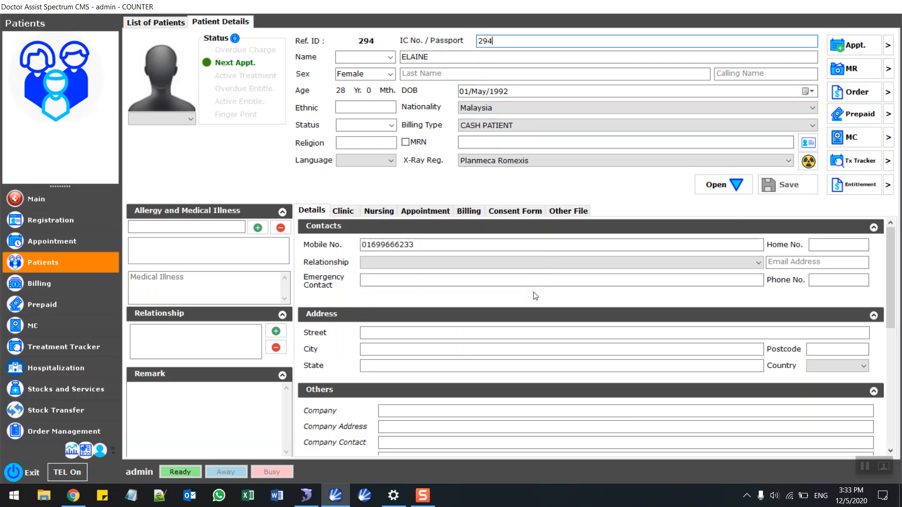
click(64, 202)
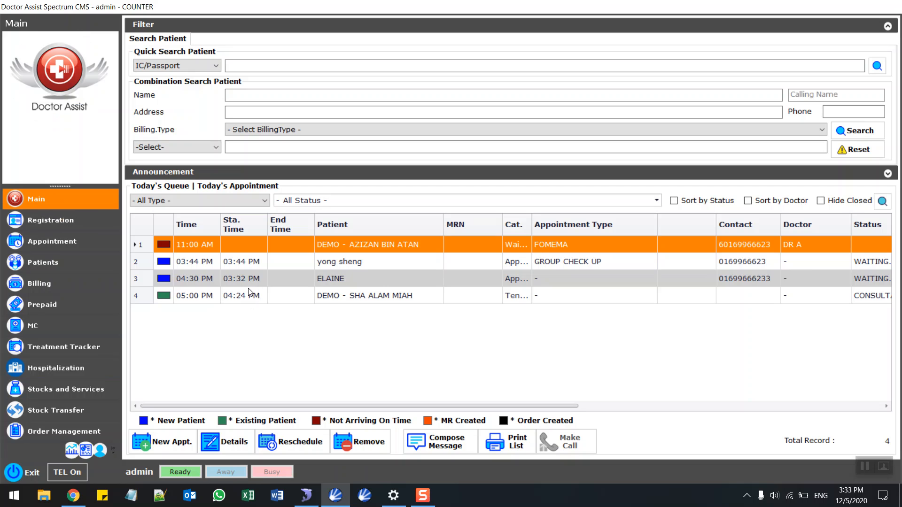
Assign the patient's queued appointment to DR B and reopen her patient details.
click(367, 280)
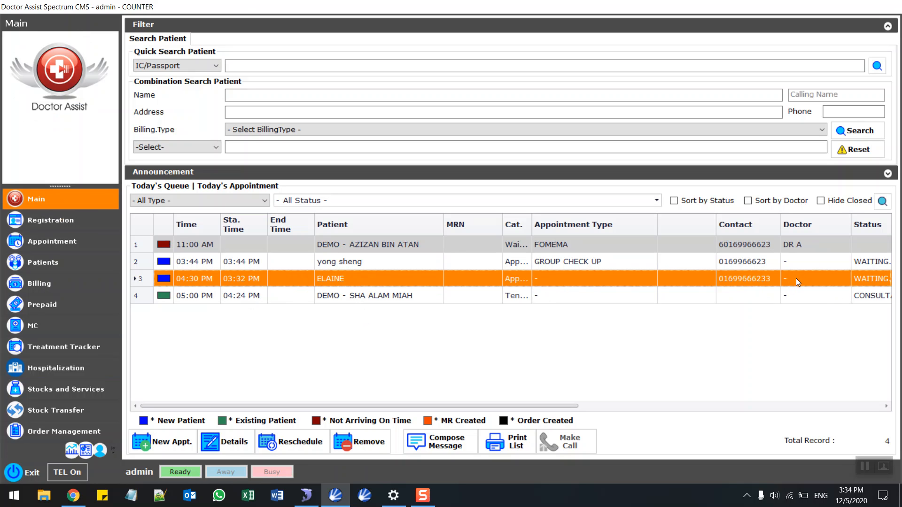
right_click(480, 279)
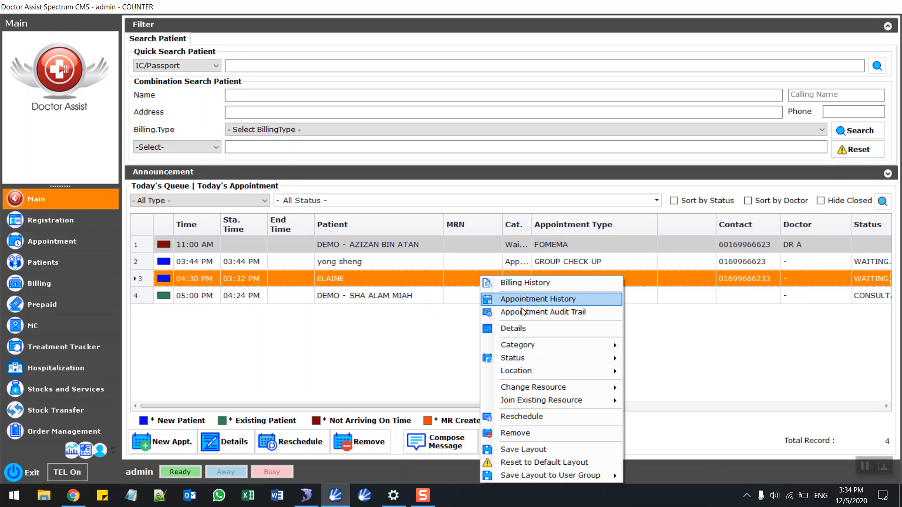
mouse_move(534, 387)
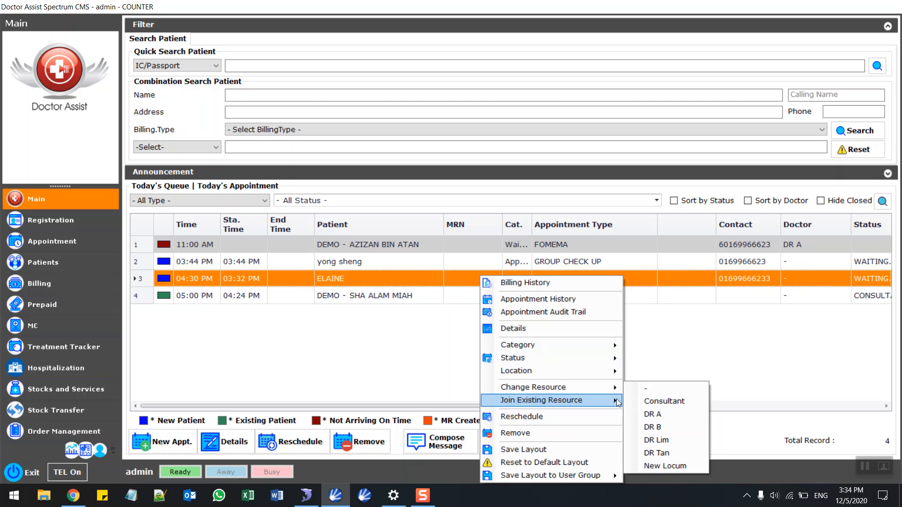
click(646, 428)
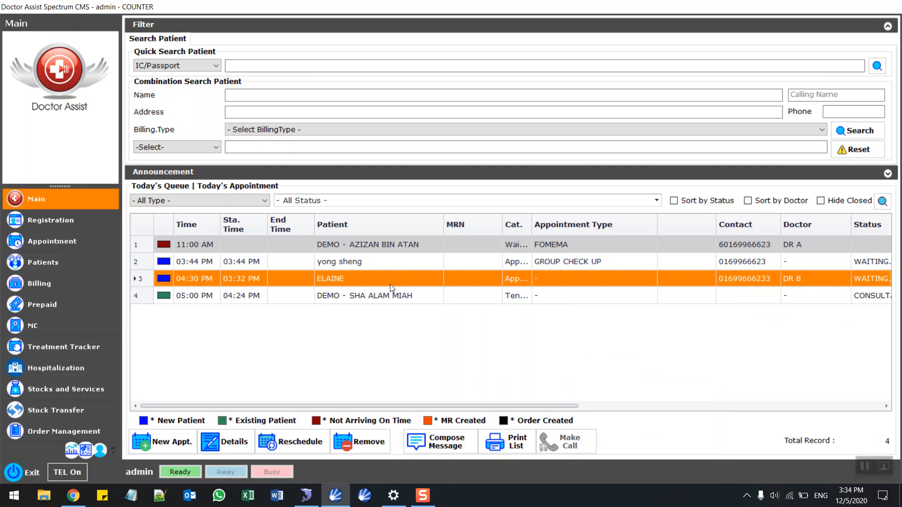
double_click(344, 278)
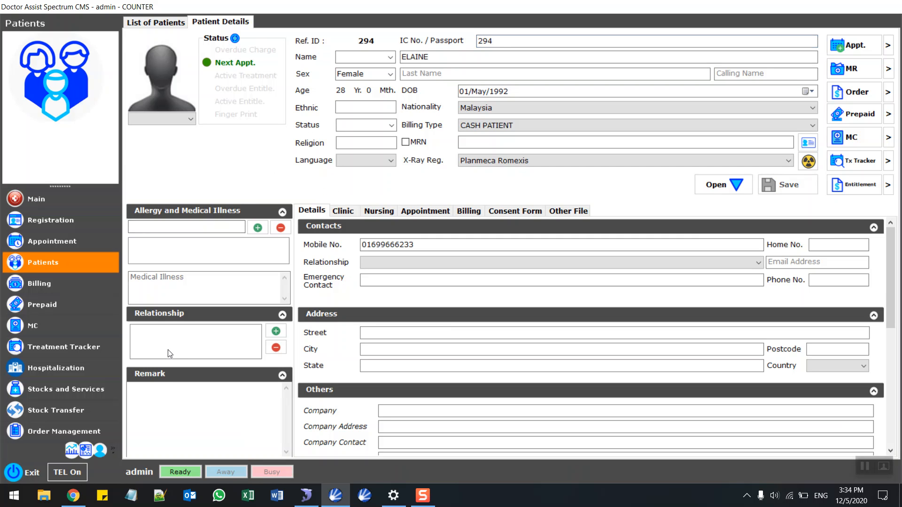
Create a new blank Medical Record visit note from the patient's Clinic records.
click(160, 229)
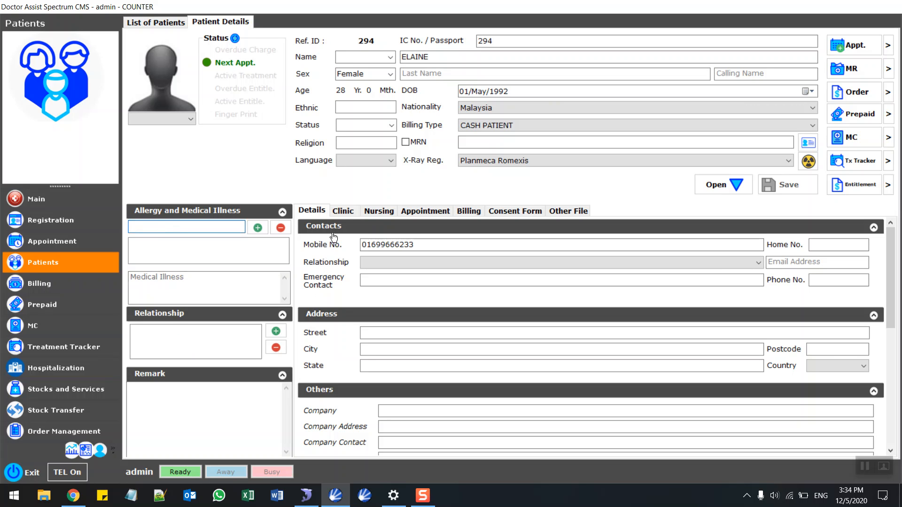
click(341, 212)
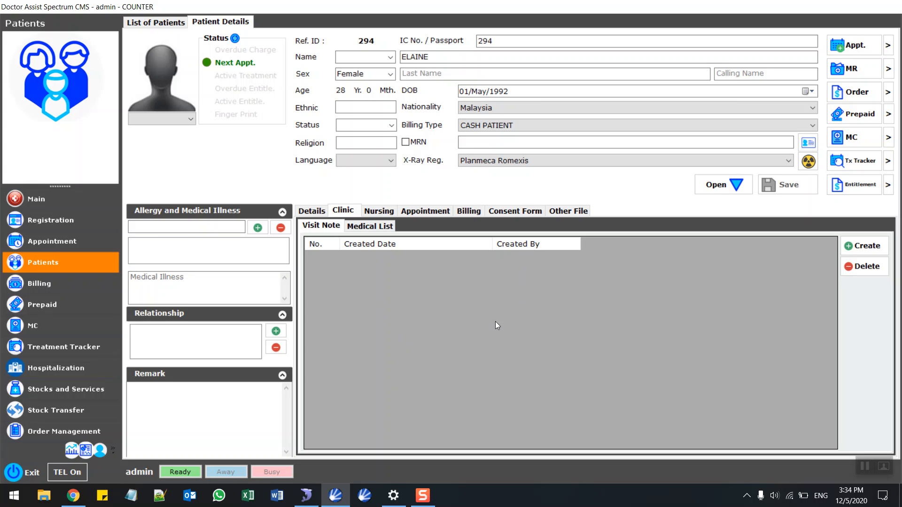
click(879, 248)
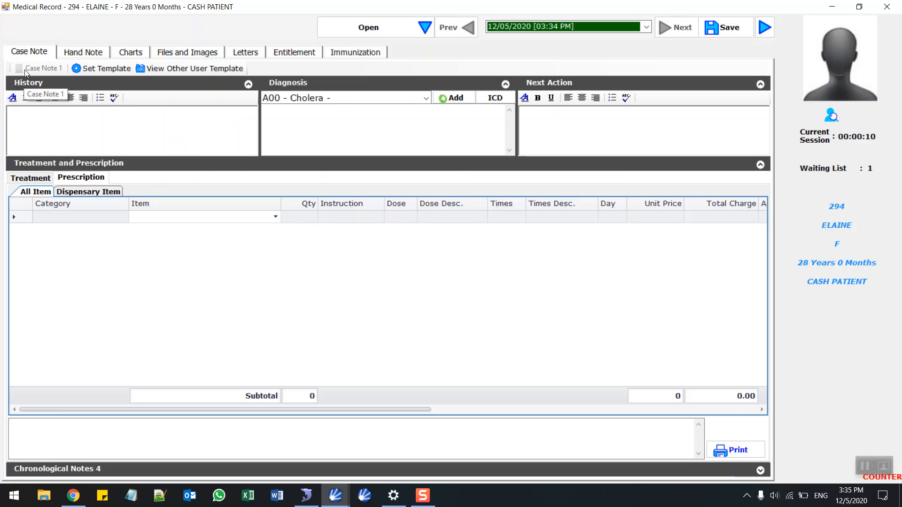
Enter 'dizzy' as the history and browse the ICD diagnosis code list without changing it.
click(150, 124)
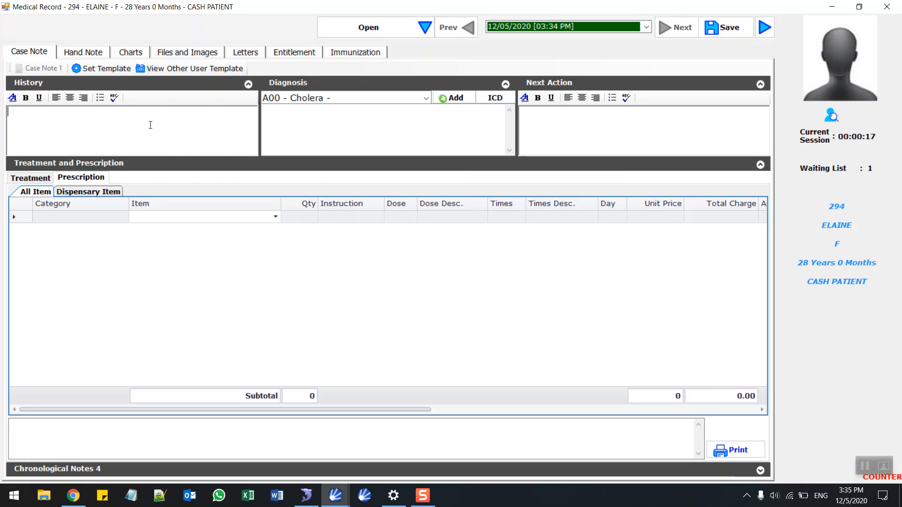
text(dizzy)
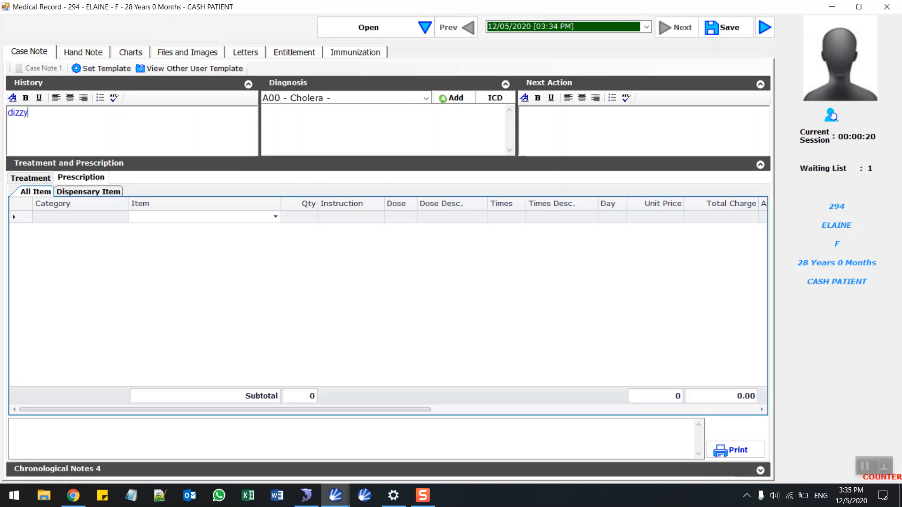
click(300, 127)
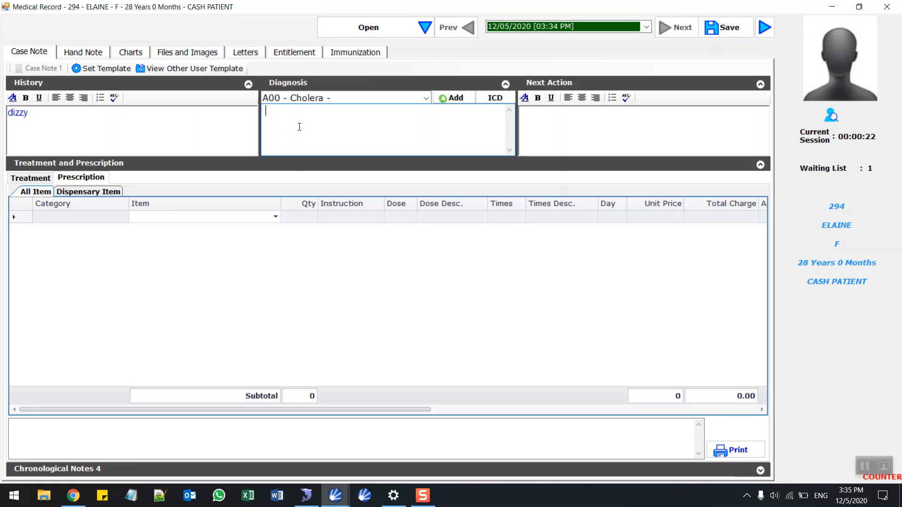
click(425, 101)
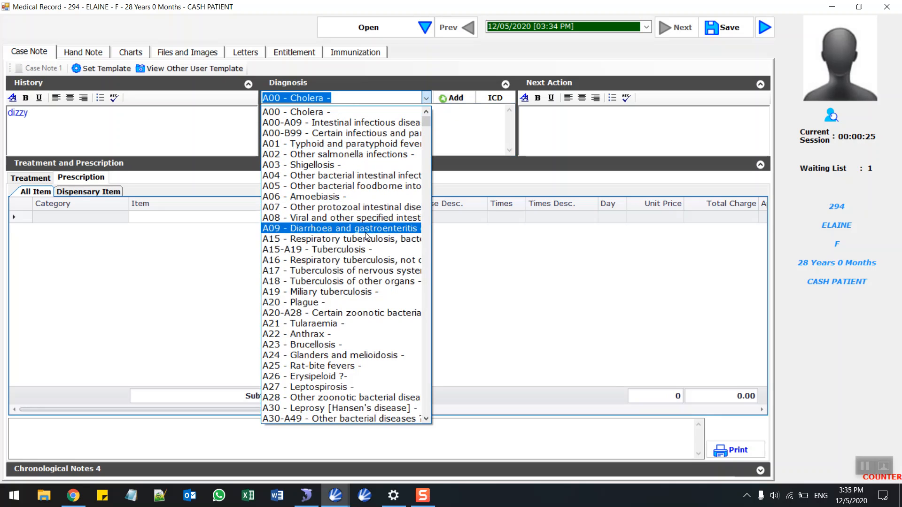
scroll(331, 286, down, 1)
scroll(332, 287, down, 3)
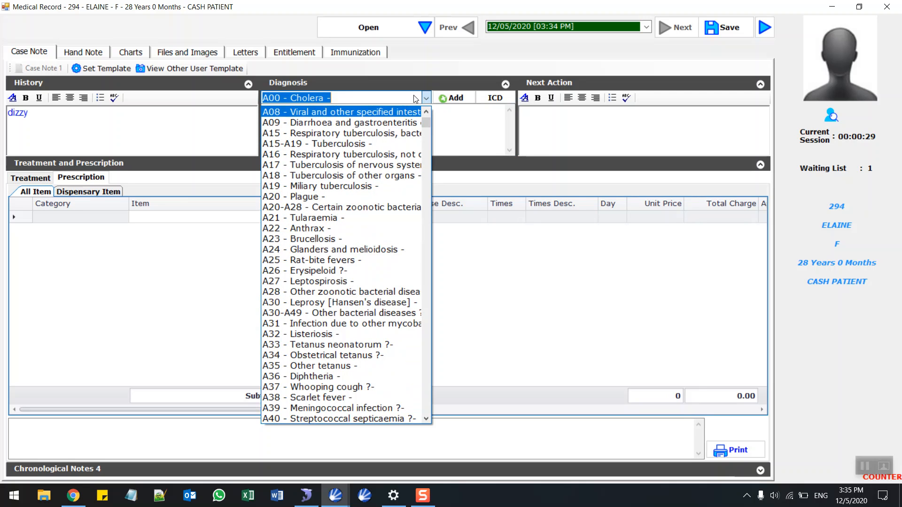
scroll(329, 235, down, 5)
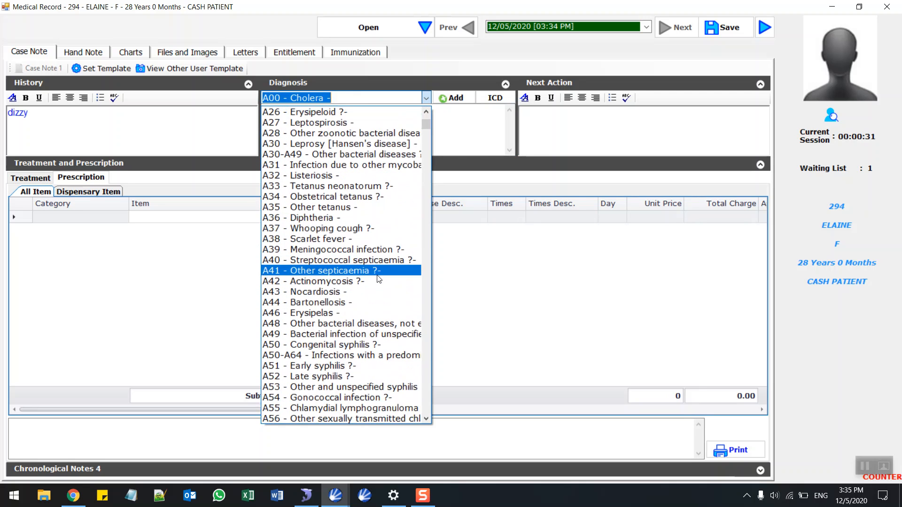
click(463, 136)
Write 'dsds' as the diagnosis note and 'next action....' as the next action.
click(464, 137)
text(dsds)
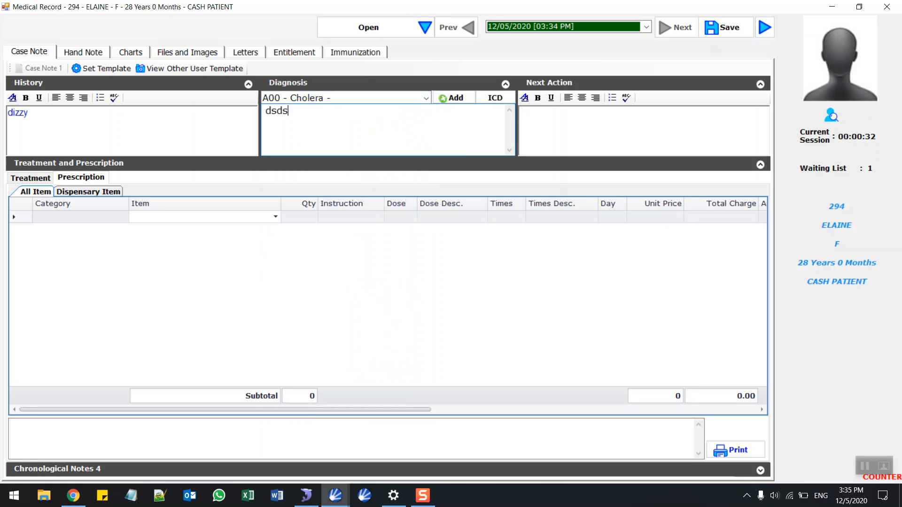
click(553, 124)
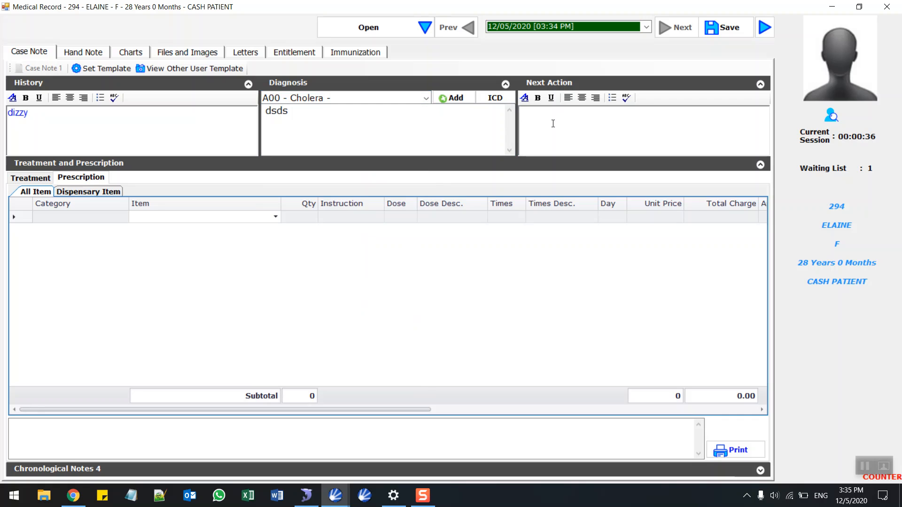
text(next action....)
click(103, 219)
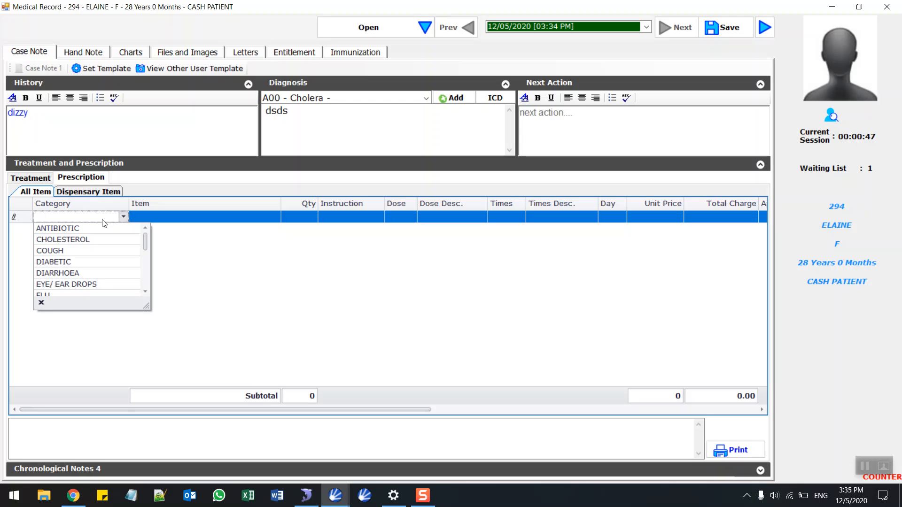
Prescribe ACTIMIN from the COUGH category with a 1.5 ml dose.
text(COUGH)
key(Return)
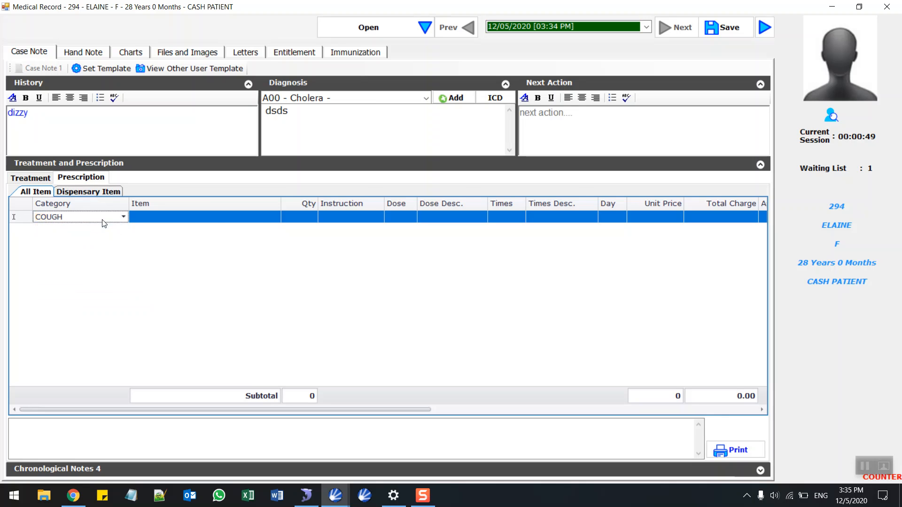
key(Return)
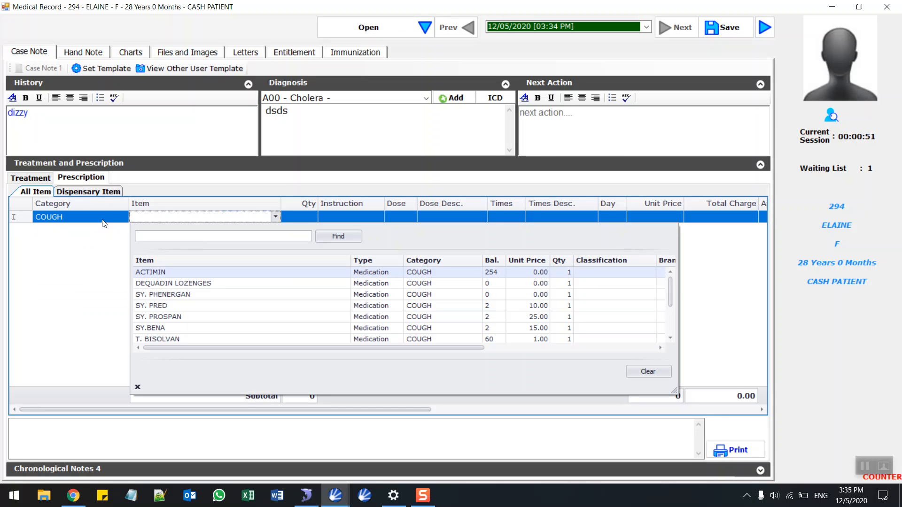
key(Return)
key(Return)
key(Return)
key(Return)
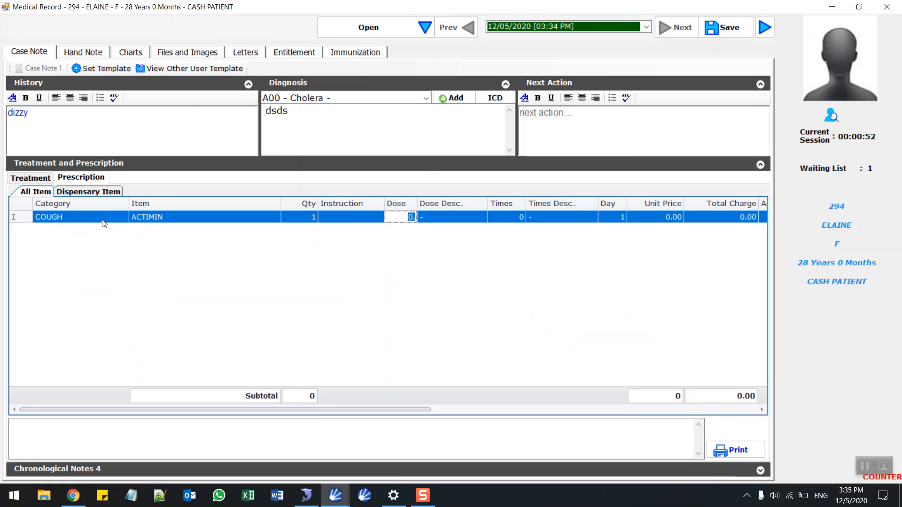
text(1.5)
key(Return)
key(Down)
key(Down)
key(Down)
key(Down)
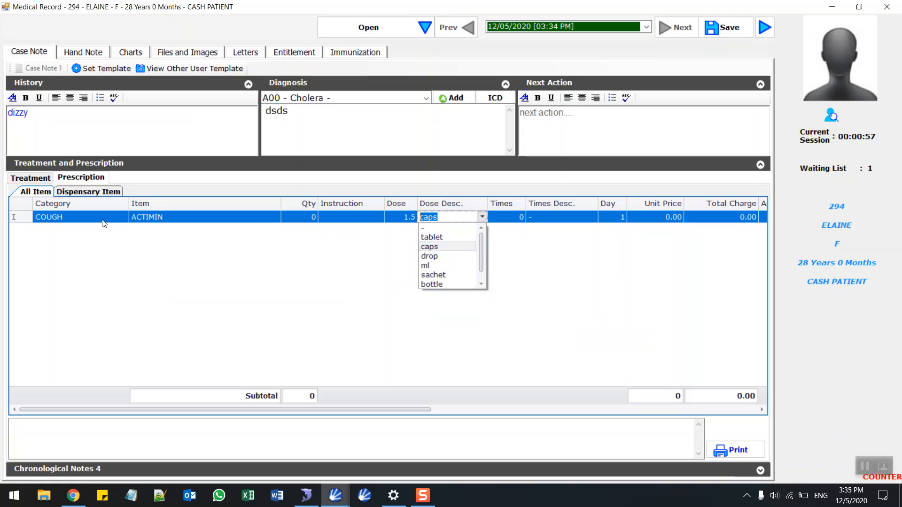
key(Return)
Set ACTIMIN to 2 times after meal at unit price 2, totalling 6.00.
key(Return)
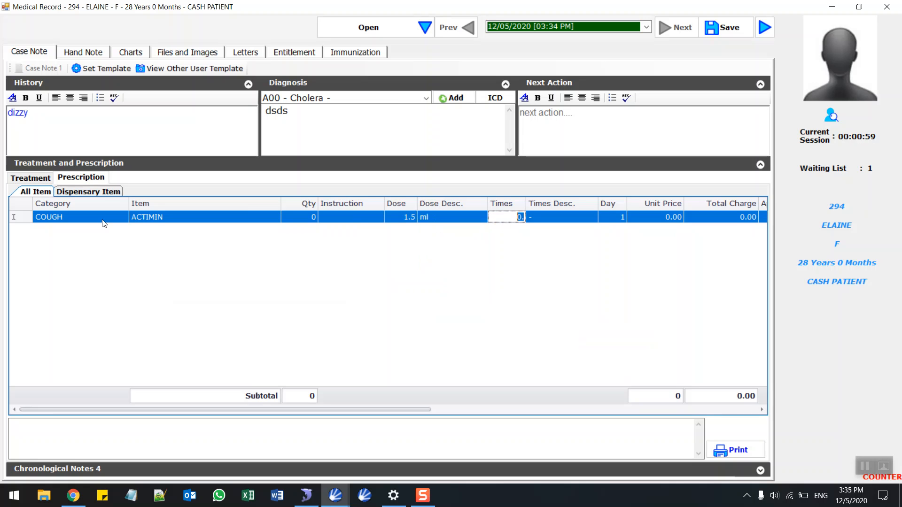
text(2)
key(Return)
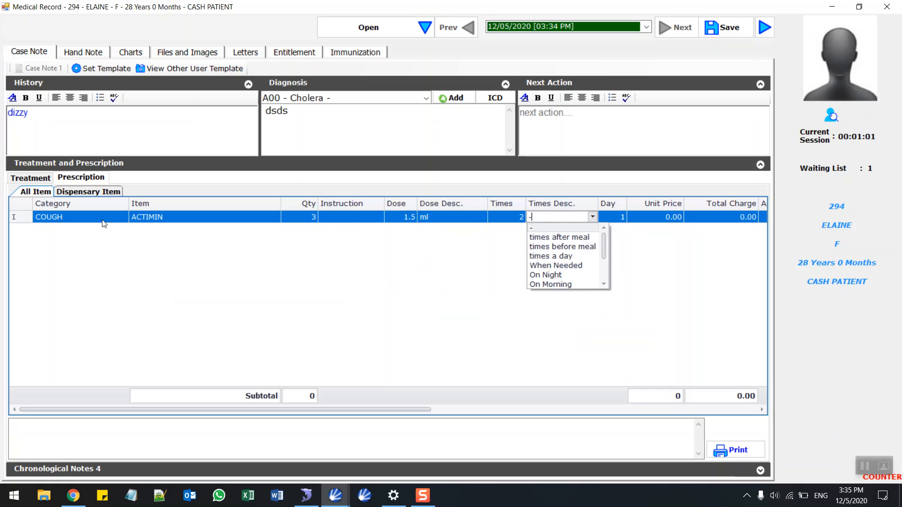
key(Down)
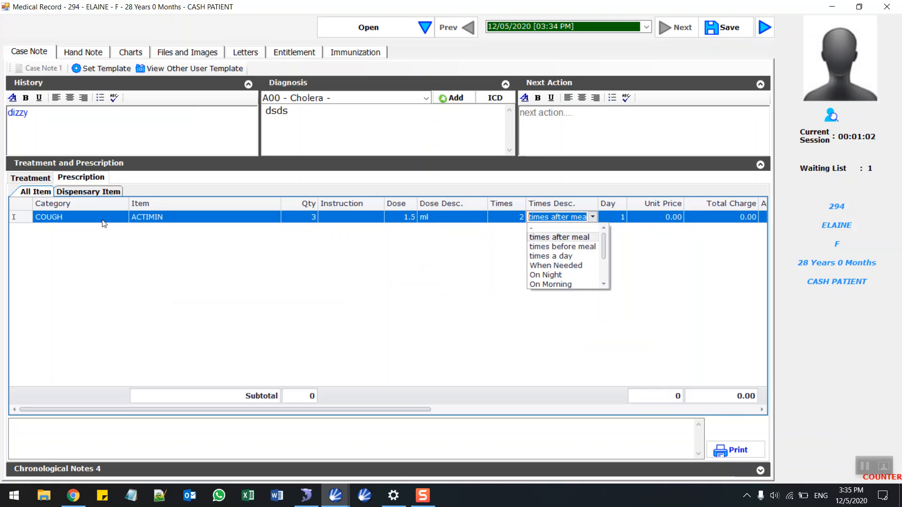
key(Return)
key(Return)
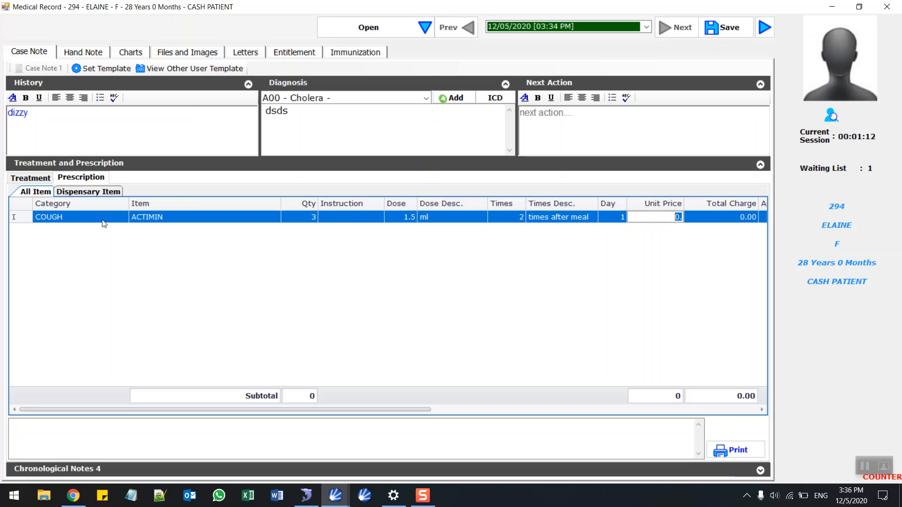
text(2)
key(Return)
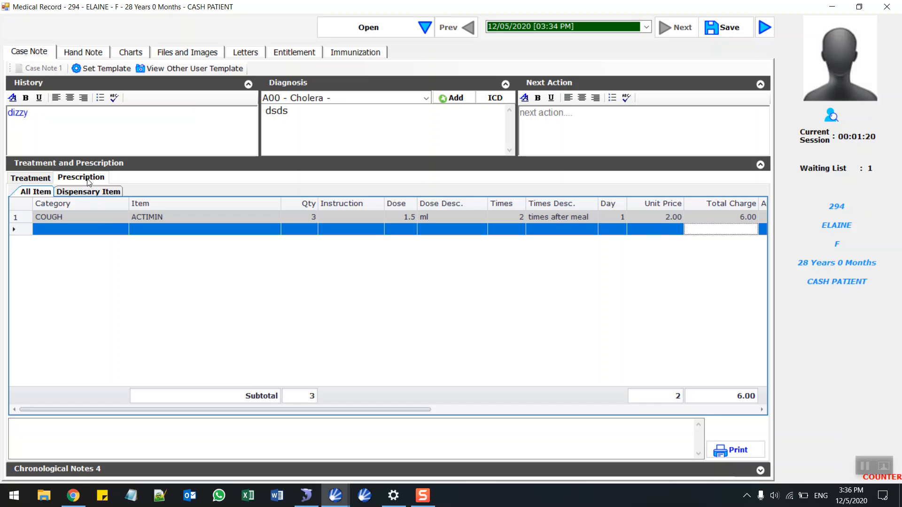
Add a CONSULTATION 15 treatment charge of 15.00 under the CONSULTATION category.
click(42, 183)
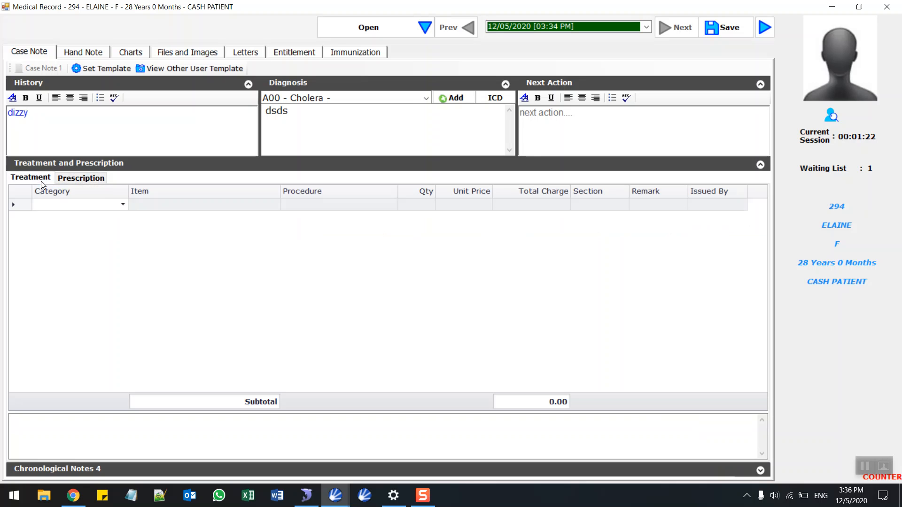
click(122, 204)
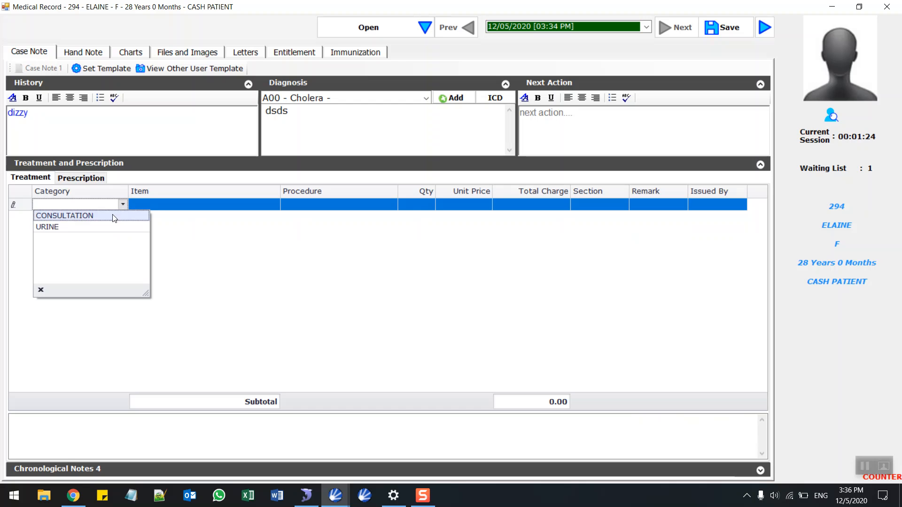
click(115, 216)
click(161, 206)
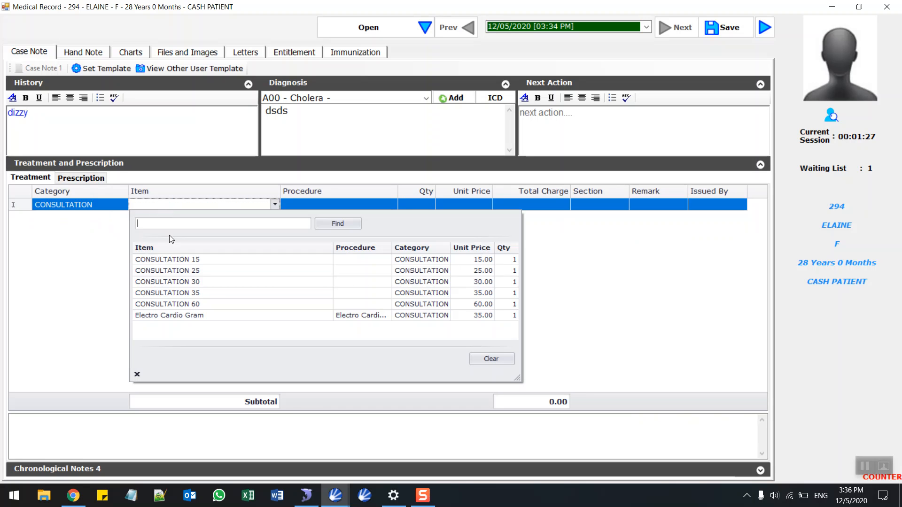
click(175, 259)
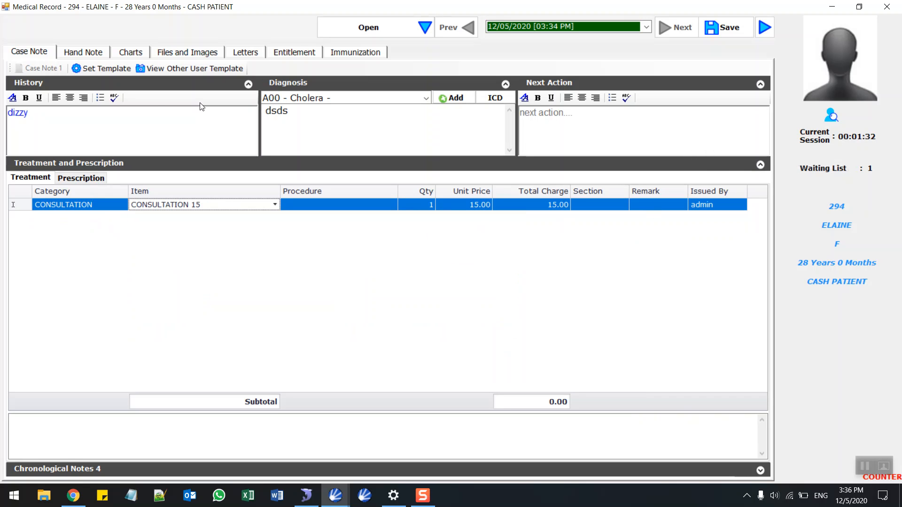
click(89, 55)
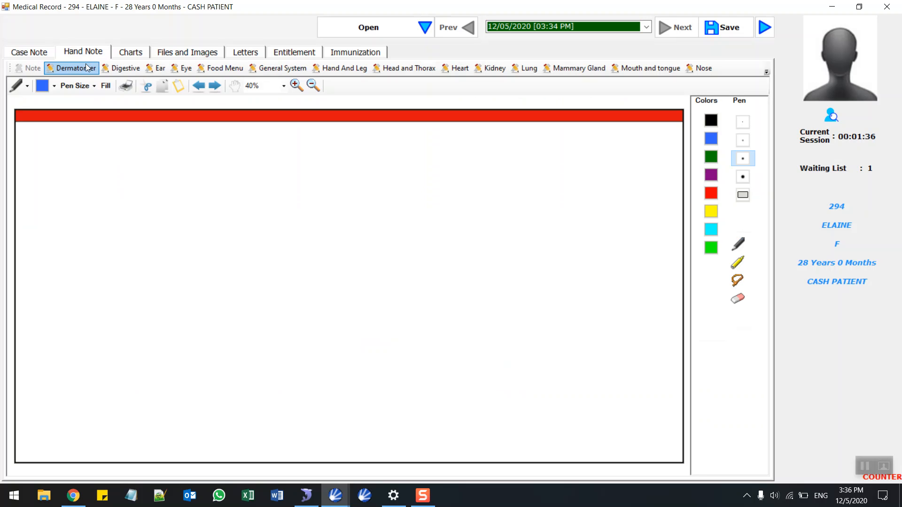
Browse the diagram templates through to Hand And Leg and draw a stroke across the limbs.
click(86, 67)
click(136, 70)
click(161, 70)
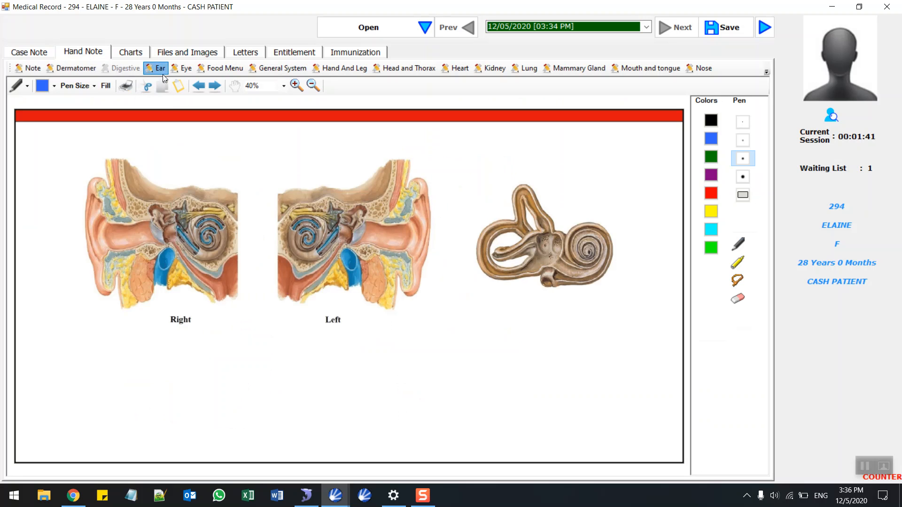
click(187, 70)
click(225, 70)
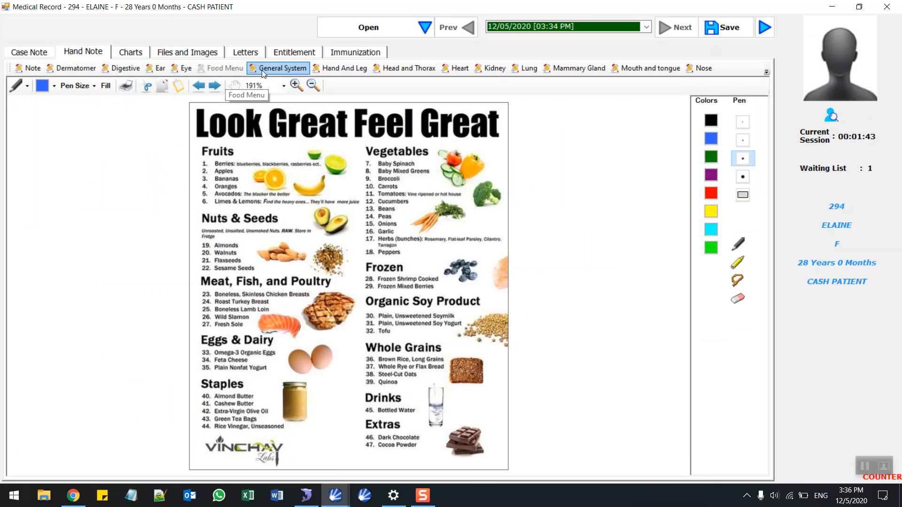
click(271, 68)
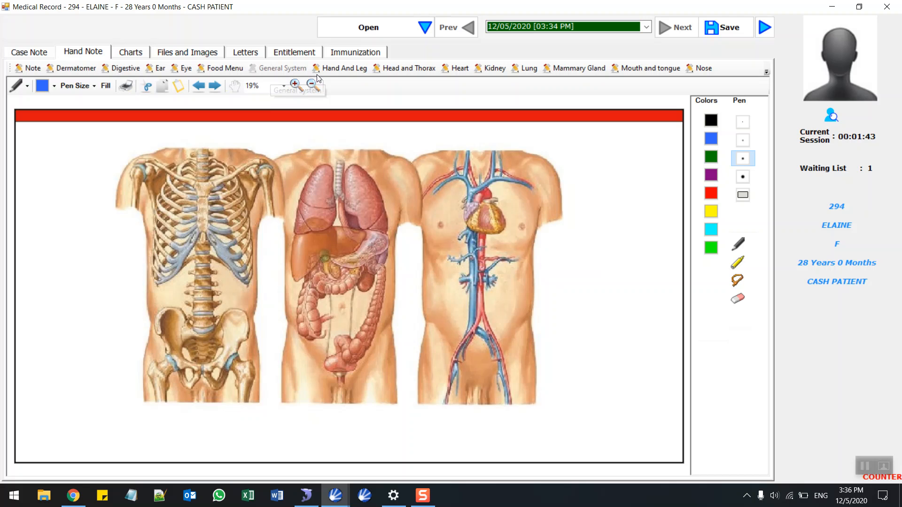
click(342, 68)
mouse_move(306, 258)
mouse_down()
mouse_move(397, 306)
mouse_move(446, 311)
mouse_up()
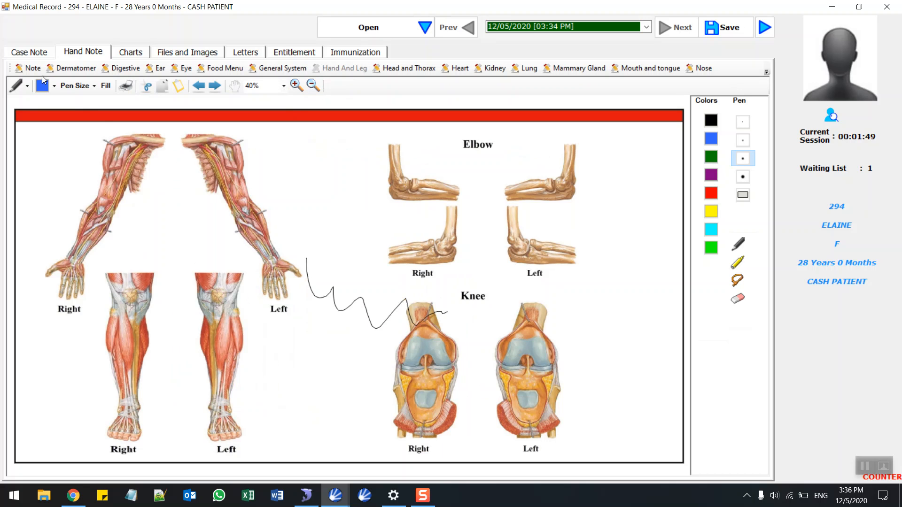
Draw two freehand pen strokes on a blank note page.
click(29, 68)
mouse_move(136, 236)
mouse_down()
mouse_move(164, 222)
mouse_move(301, 234)
mouse_up()
mouse_move(315, 278)
mouse_down()
mouse_move(404, 269)
mouse_move(464, 239)
mouse_move(543, 230)
mouse_up()
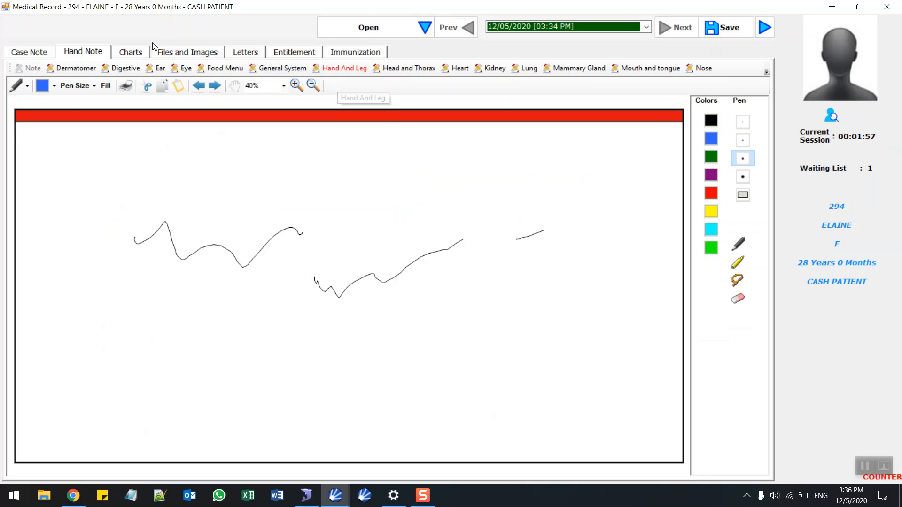
Show the record's Files and Images page, cancelling the file attach and leaving the scanner unselected.
click(172, 53)
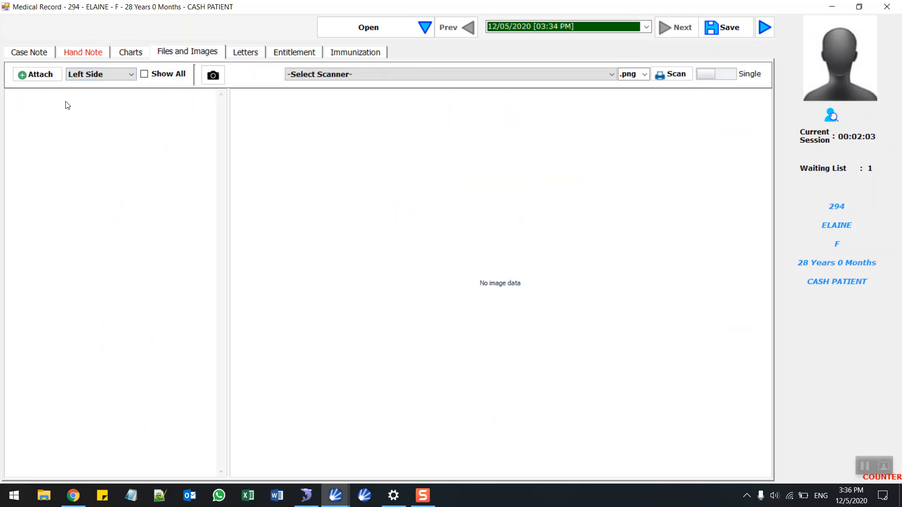
click(49, 78)
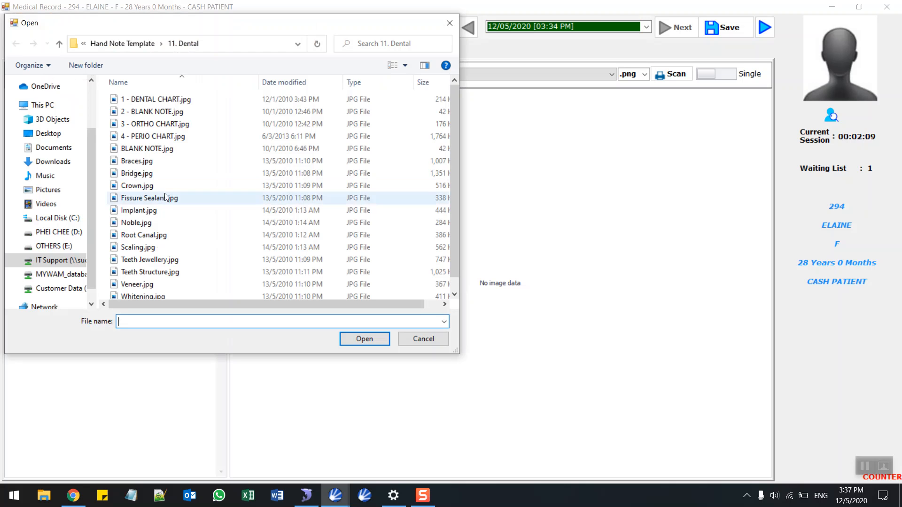
click(449, 23)
click(471, 80)
click(476, 79)
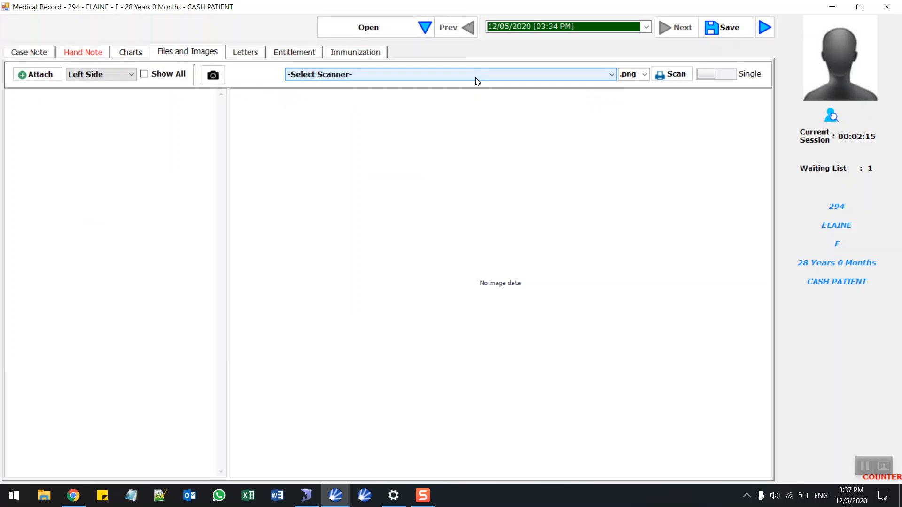
Create and save a letter from the DOCTOR RECOMMENDATION LETTER template, then open it from the letters list.
click(257, 54)
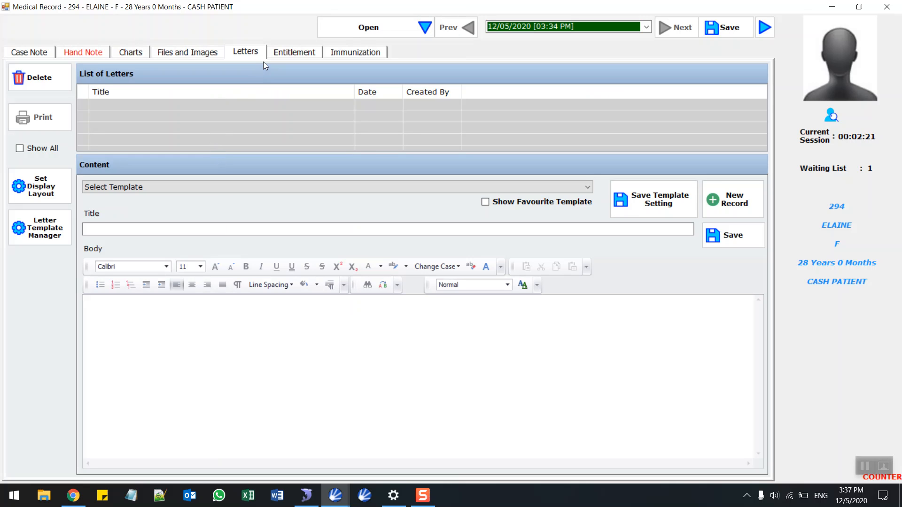
click(214, 186)
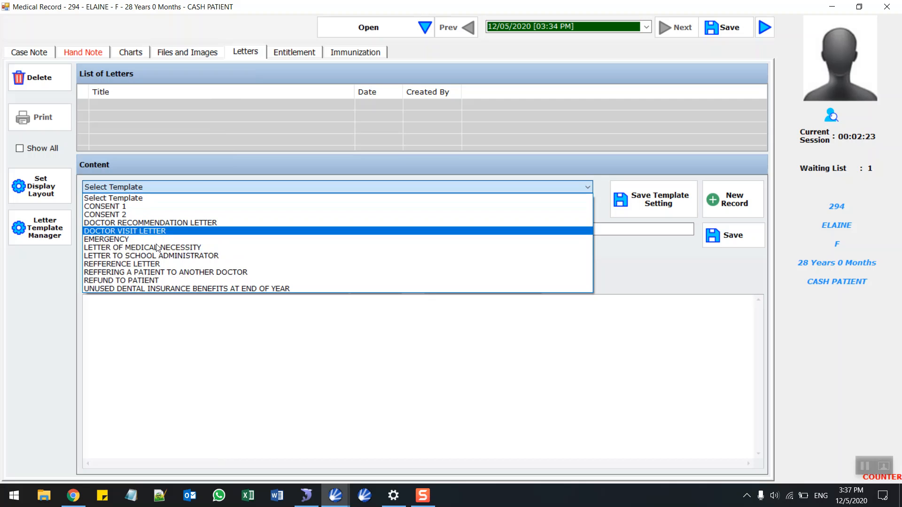
click(171, 224)
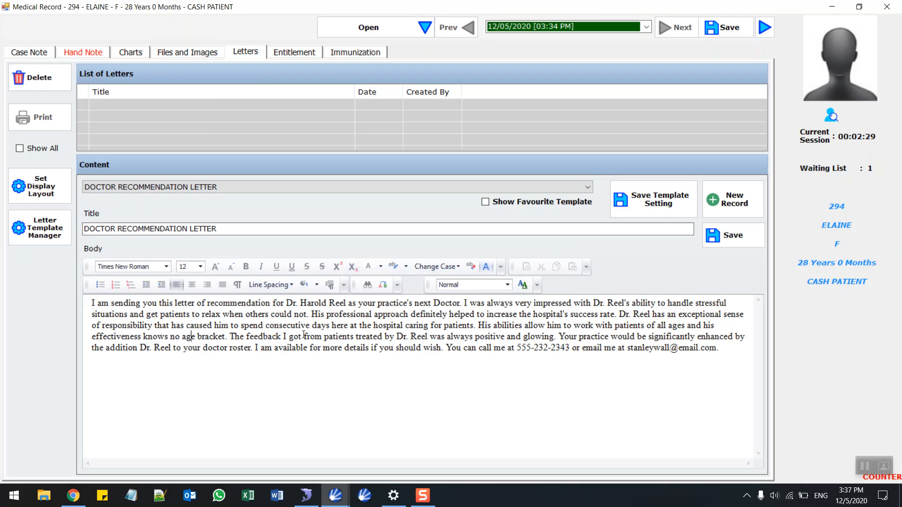
click(728, 236)
click(500, 290)
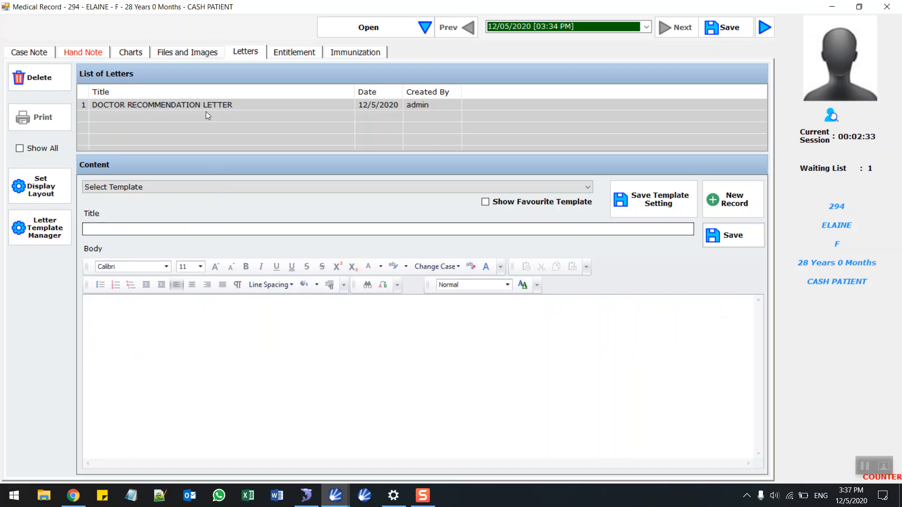
click(213, 108)
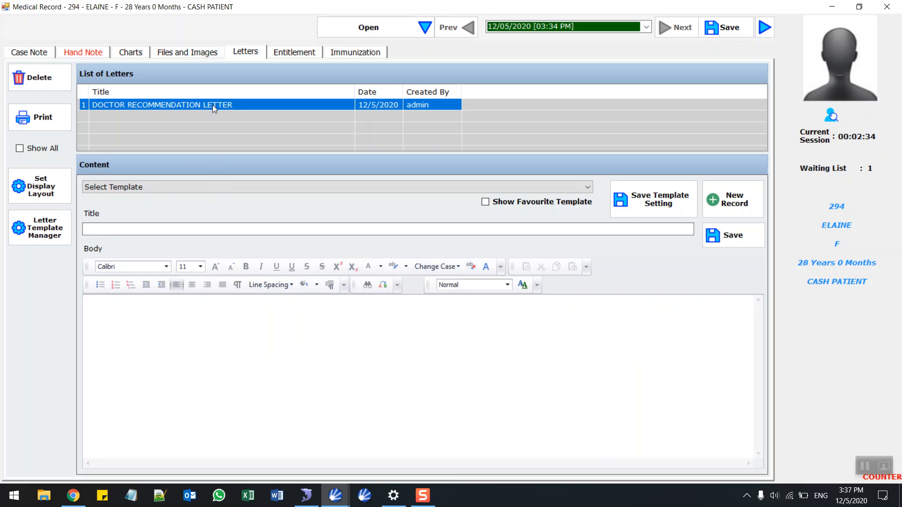
E-mail the recommendation letter as a PDF, then save and close the medical record.
click(63, 116)
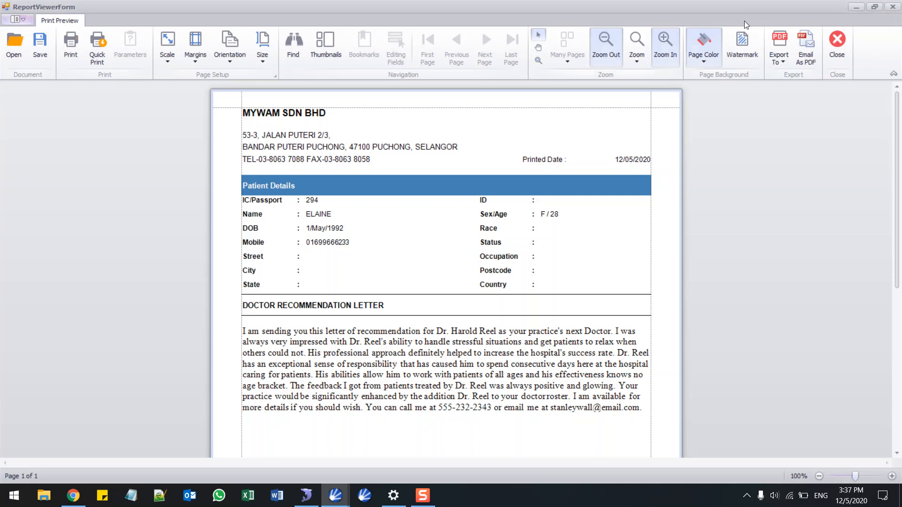
click(807, 37)
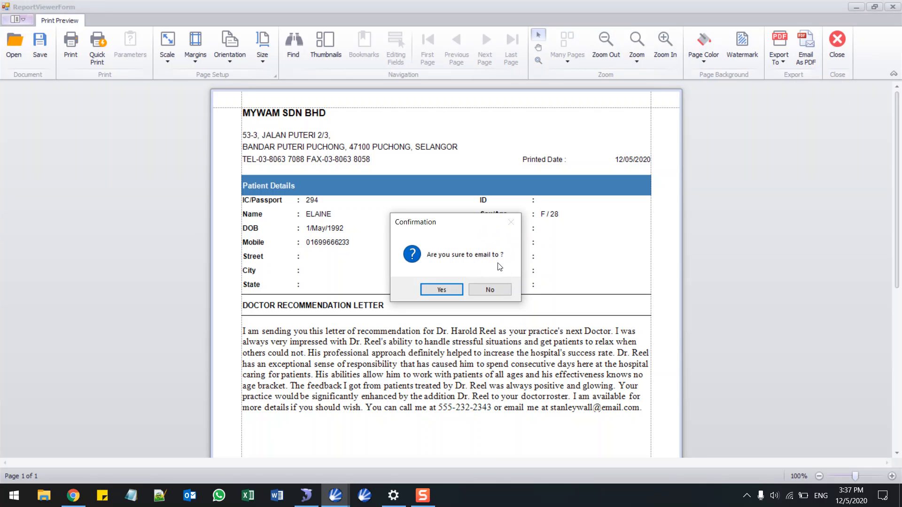
click(842, 43)
click(731, 32)
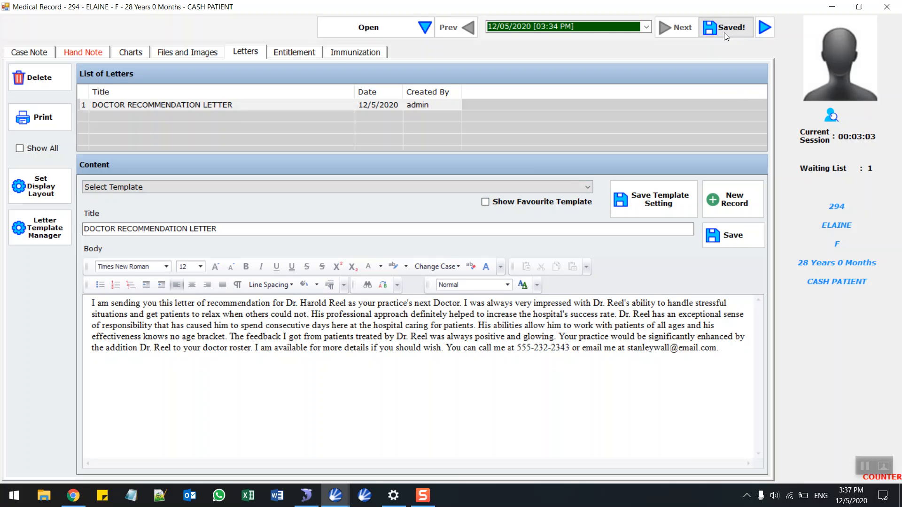
click(886, 7)
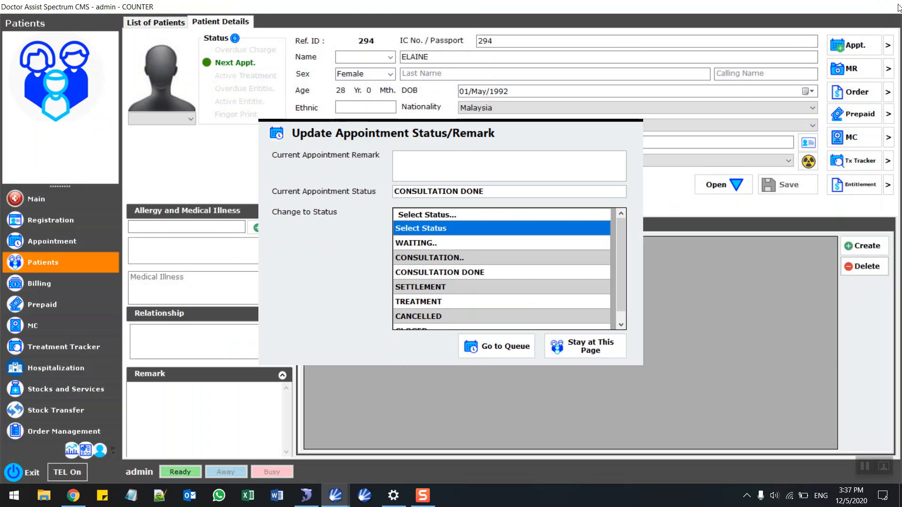
Enter 'come back 1 week later' as the current appointment remark and return to today's queue.
click(443, 173)
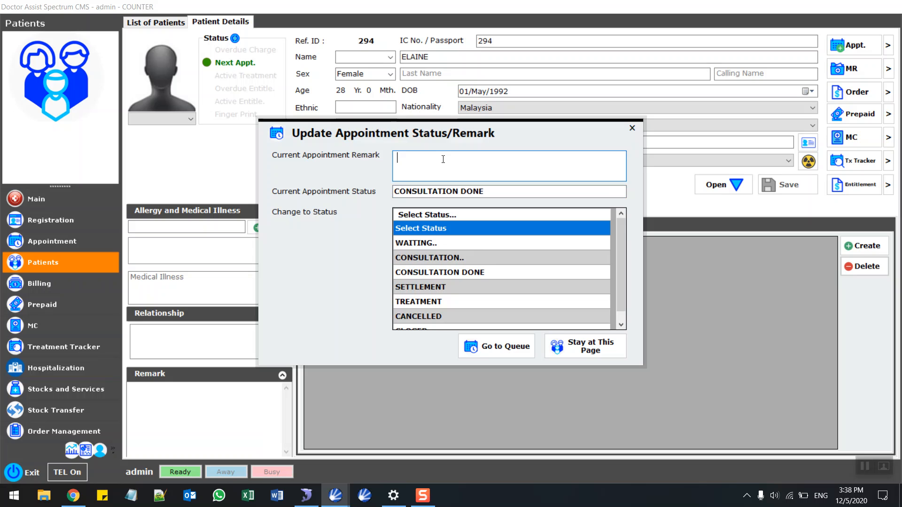
text(come back 1 week later)
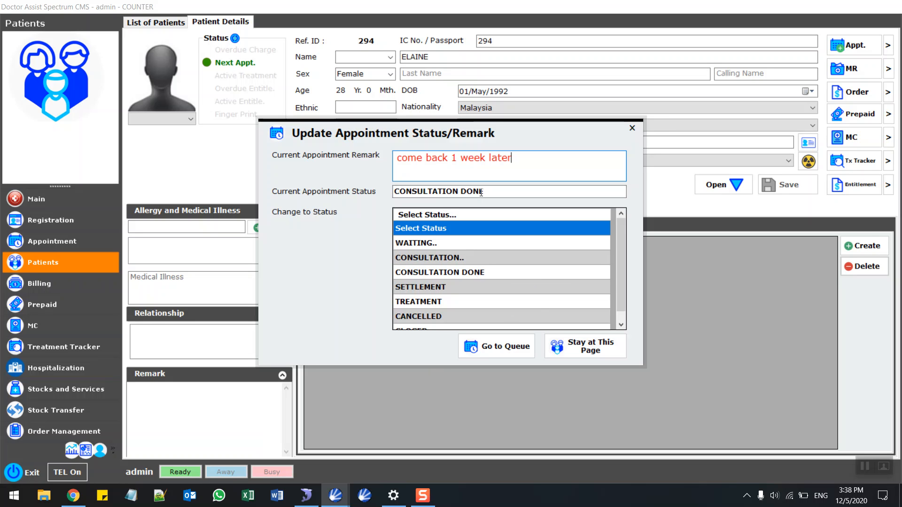
click(489, 349)
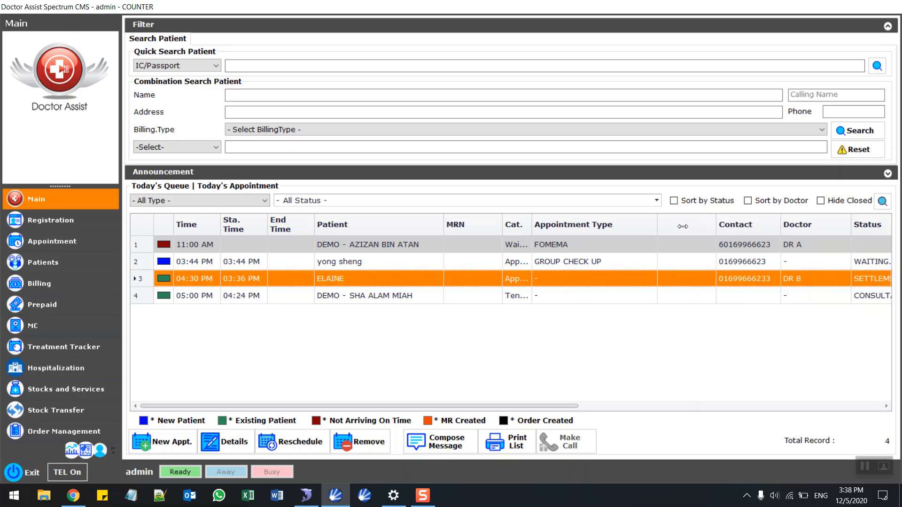
Narrow the blank queue column, open the patient's appointment, and review its WAITING-to-SETTLEMENT status history.
drag(683, 227, 681, 227)
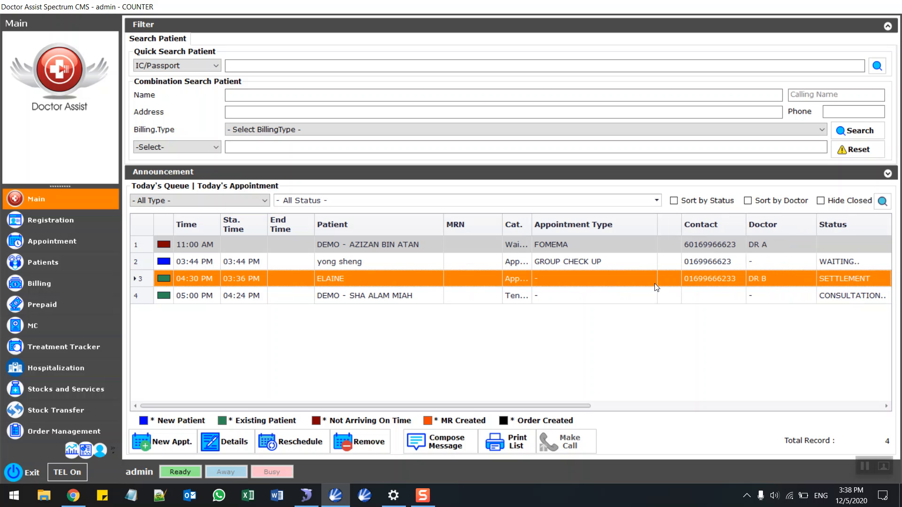
double_click(568, 280)
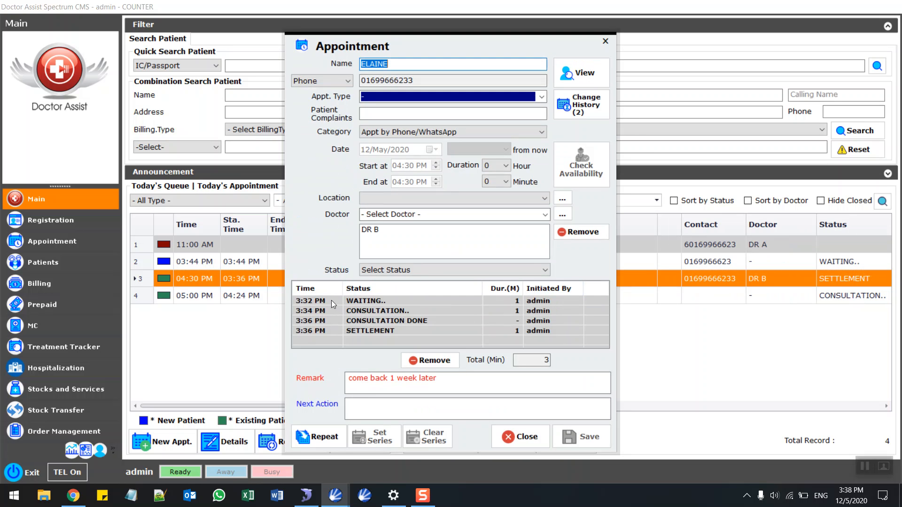
click(385, 302)
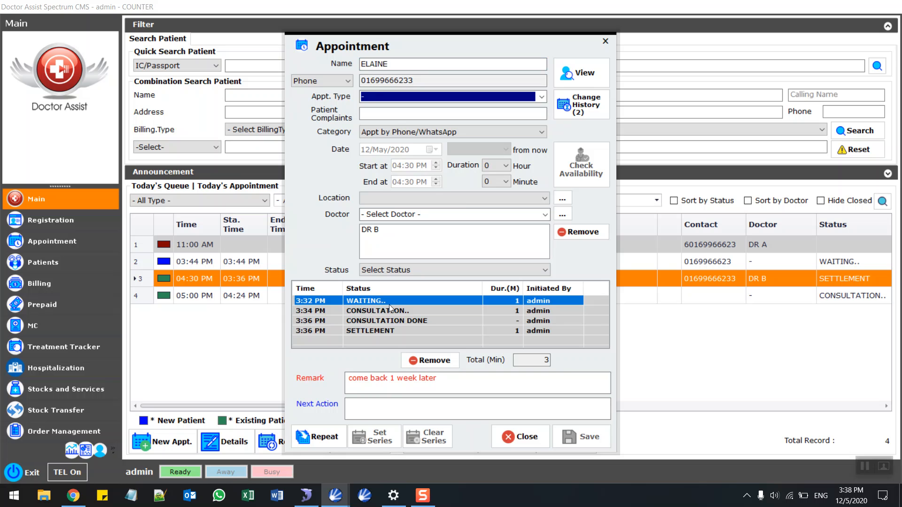
click(387, 313)
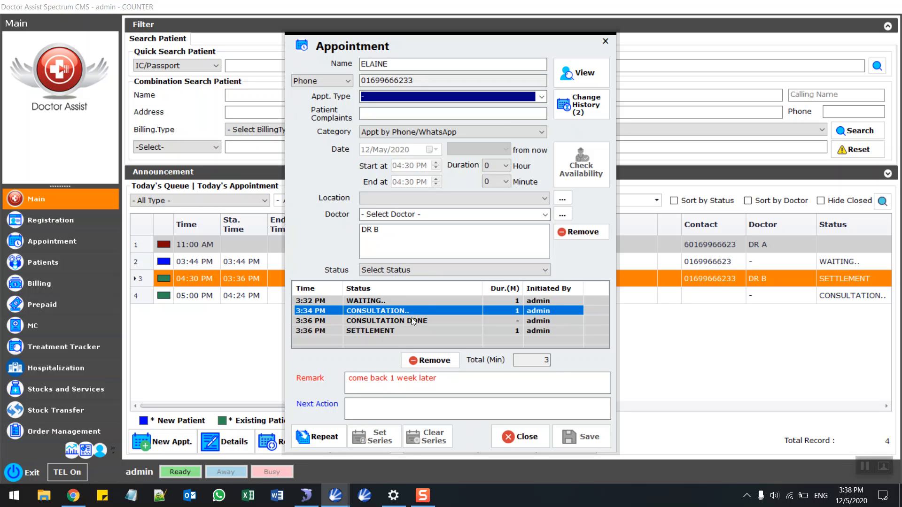
click(412, 321)
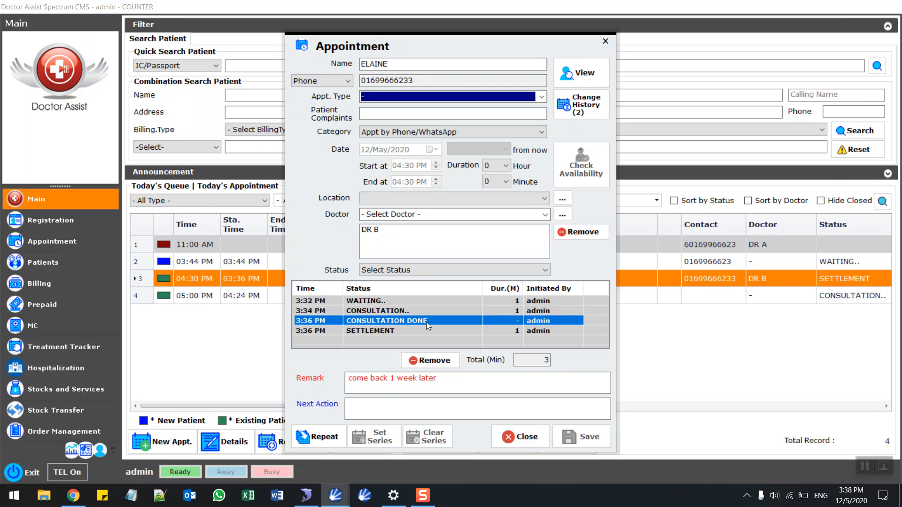
click(387, 330)
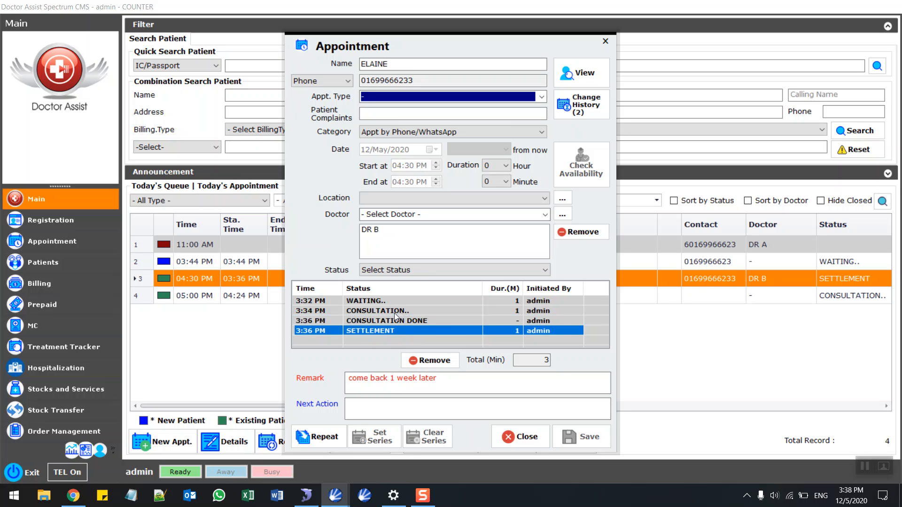
click(394, 312)
click(390, 333)
Start a repeat MEDICAL CHECK UP appointment one week ahead and check DR B's availability.
click(332, 440)
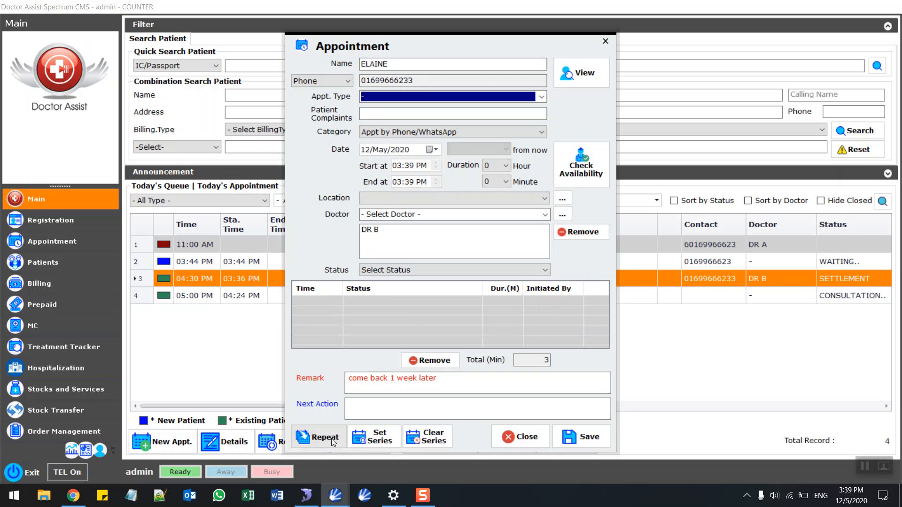
click(542, 96)
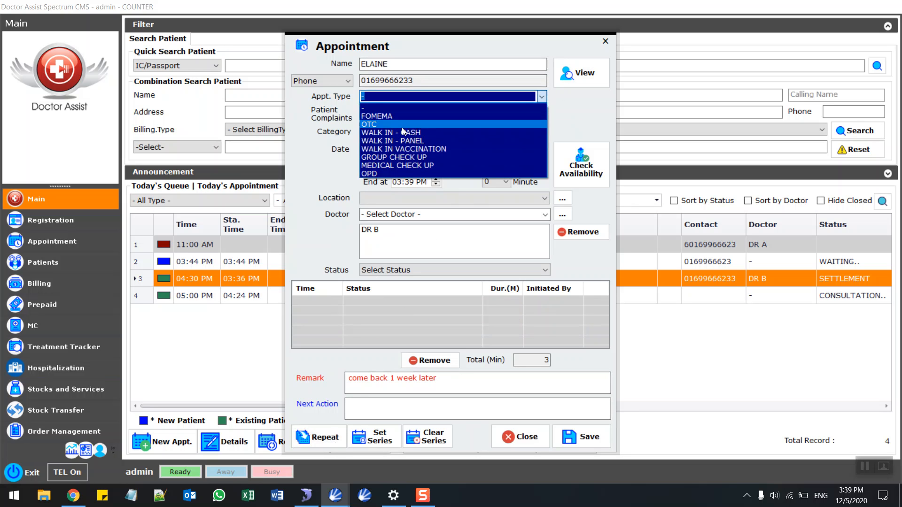
click(395, 164)
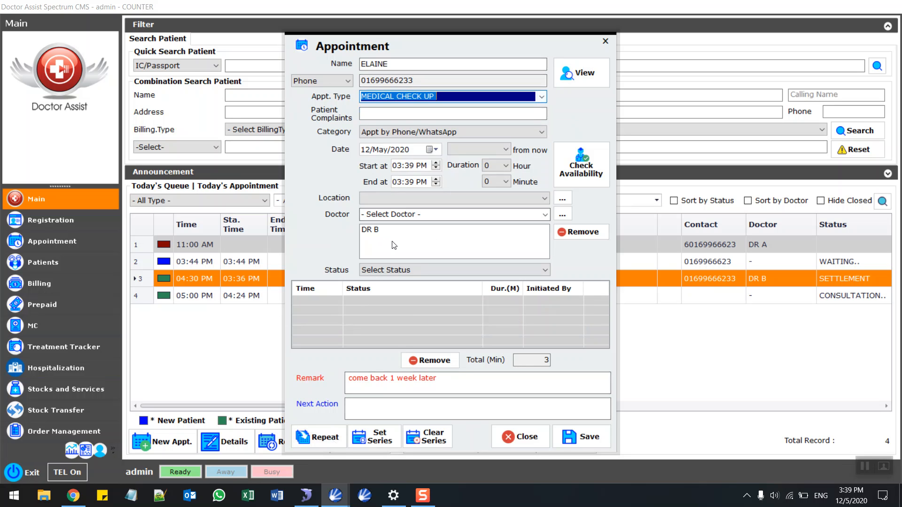
click(502, 150)
click(472, 178)
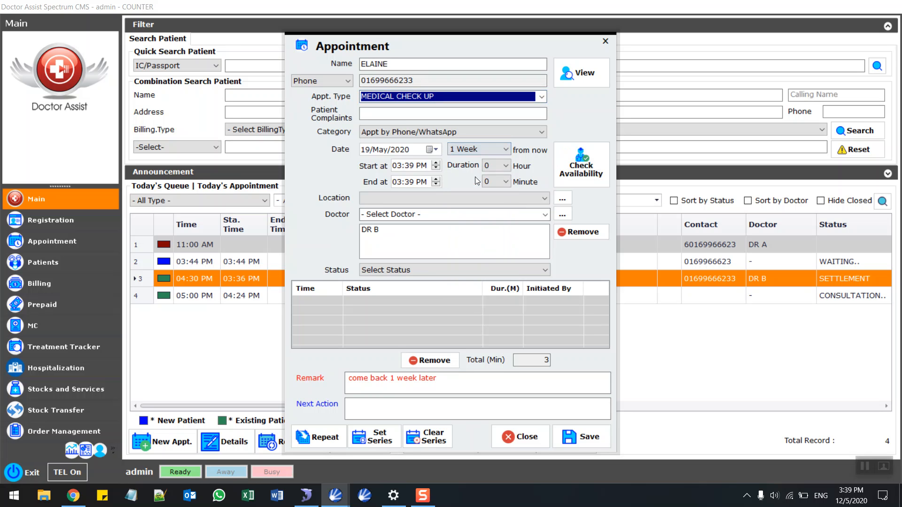
click(576, 179)
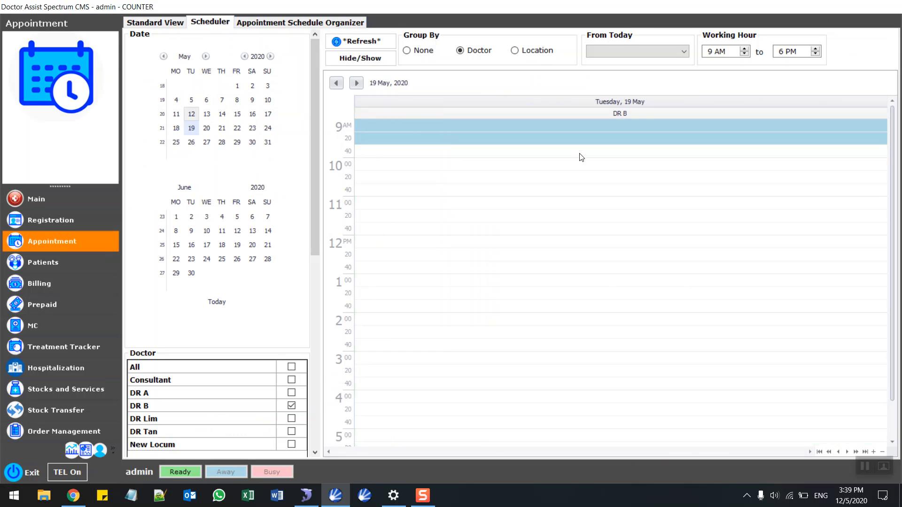
Book and save the 10:00 slot on 19 May 2020, then go back to Main.
drag(404, 162, 404, 191)
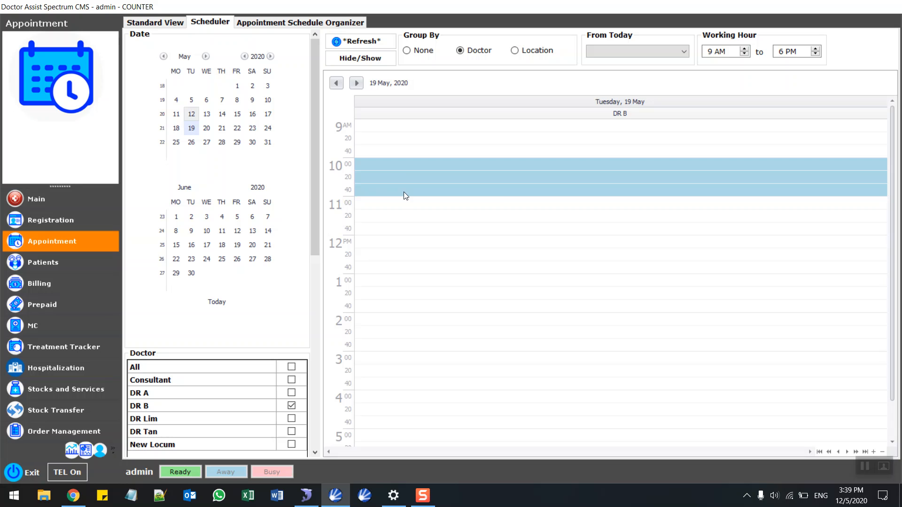
right_click(404, 192)
click(442, 204)
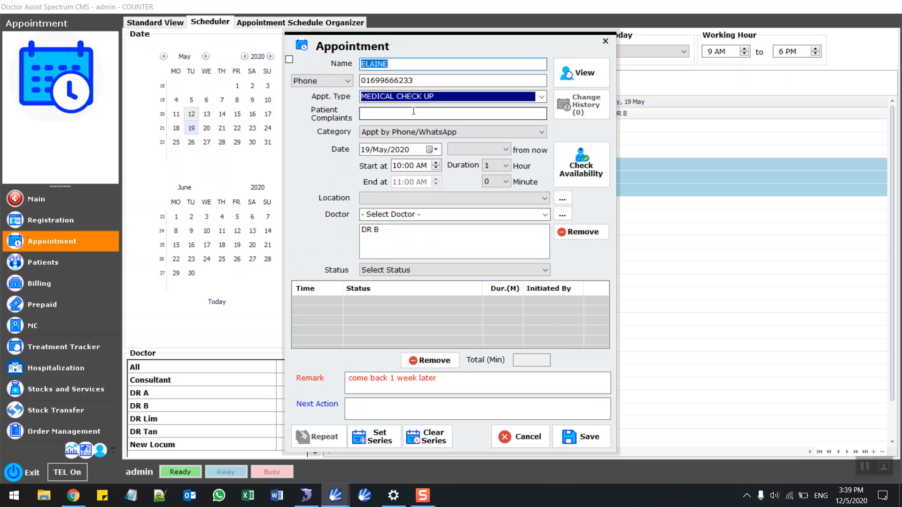
click(587, 443)
click(490, 289)
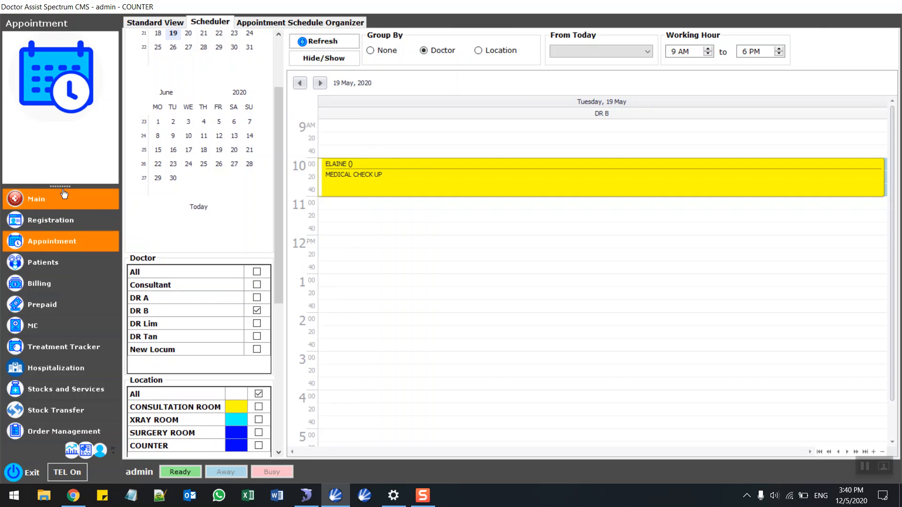
click(64, 195)
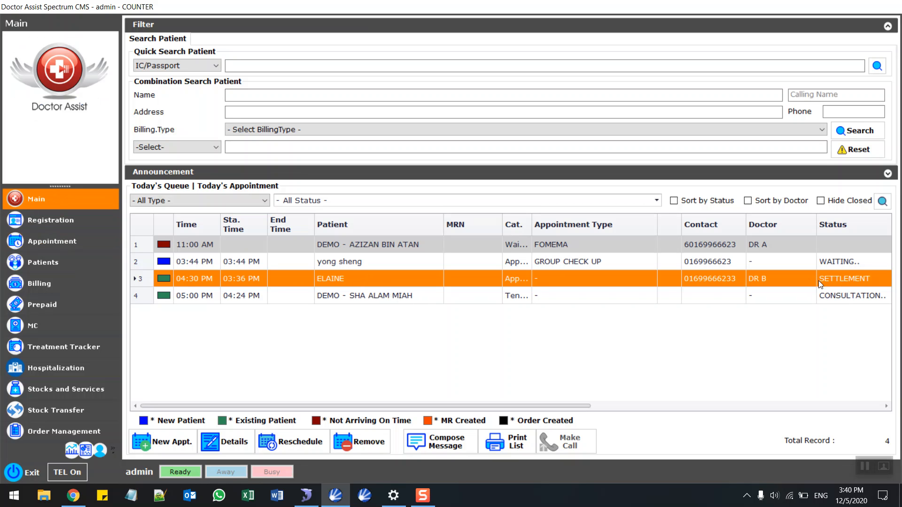
Pay the patient's unpaid 21.00 bill in CASH from her billing records.
double_click(340, 278)
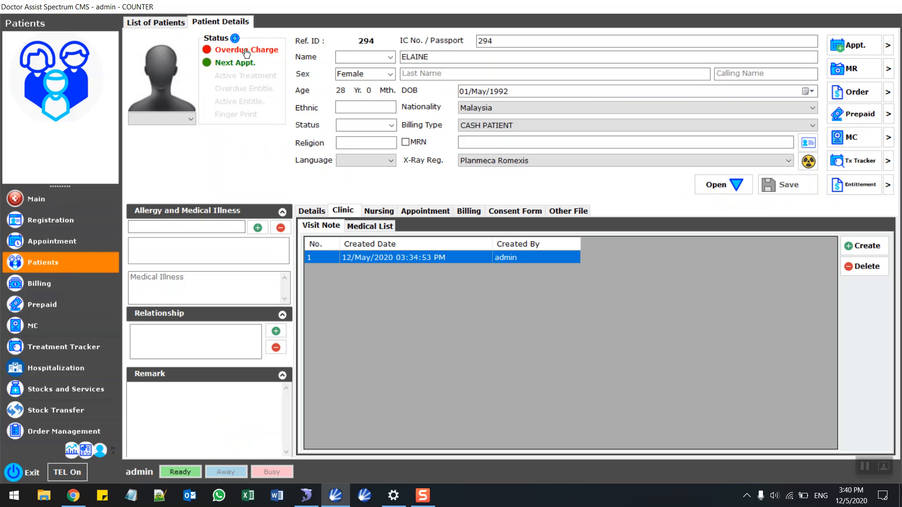
click(263, 54)
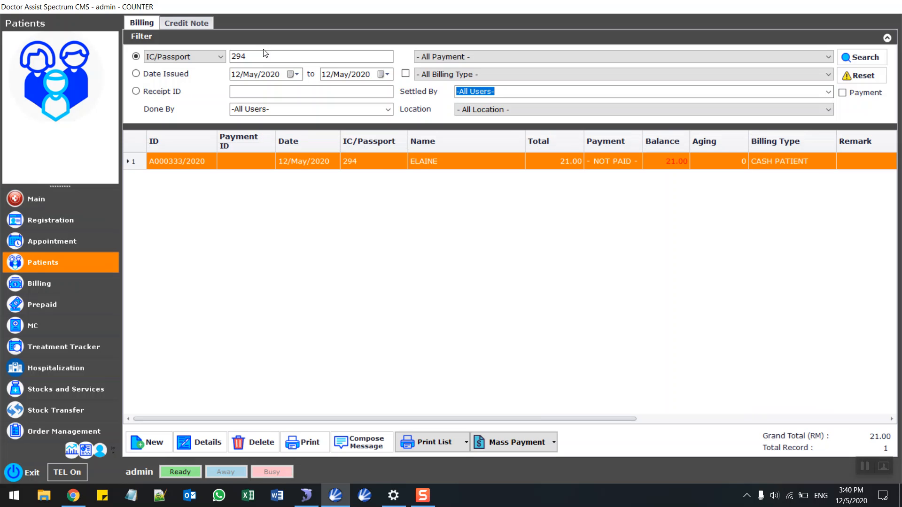
double_click(427, 162)
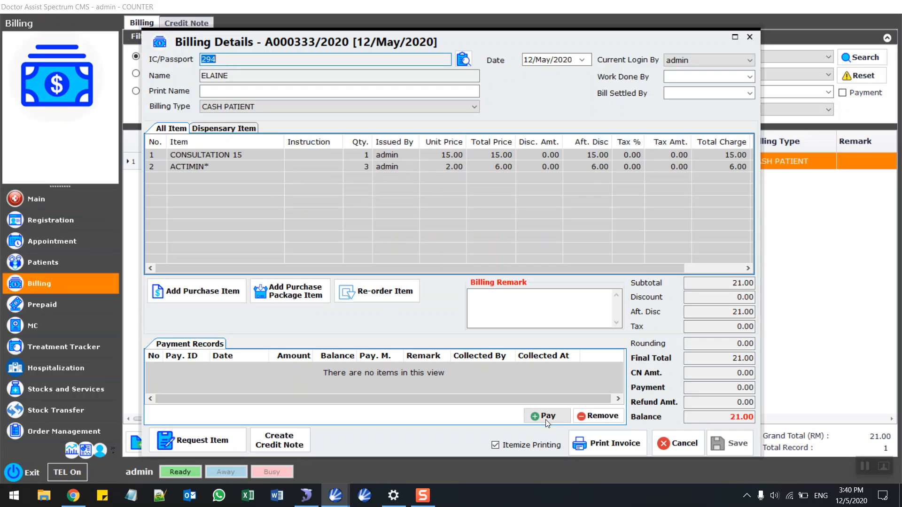
click(546, 416)
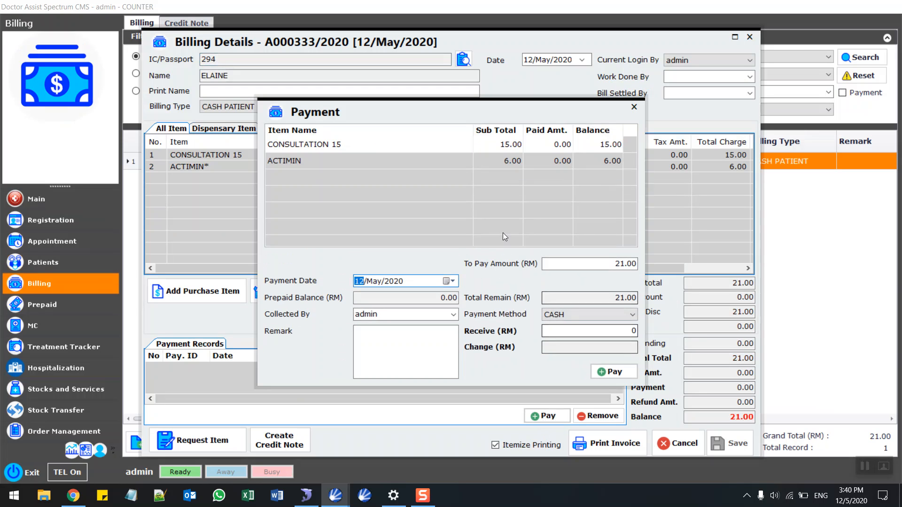
click(620, 315)
click(503, 363)
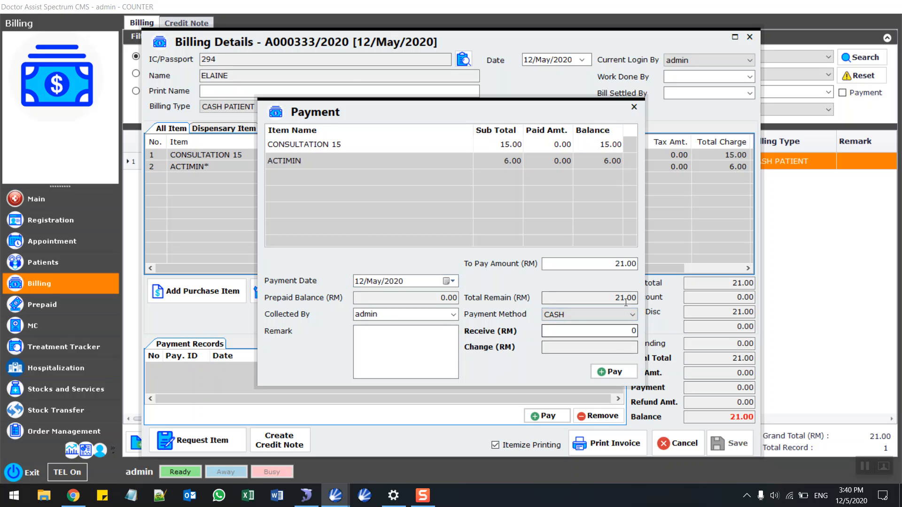
click(628, 372)
Save the bill and print the payment's official receipt.
click(620, 370)
click(480, 287)
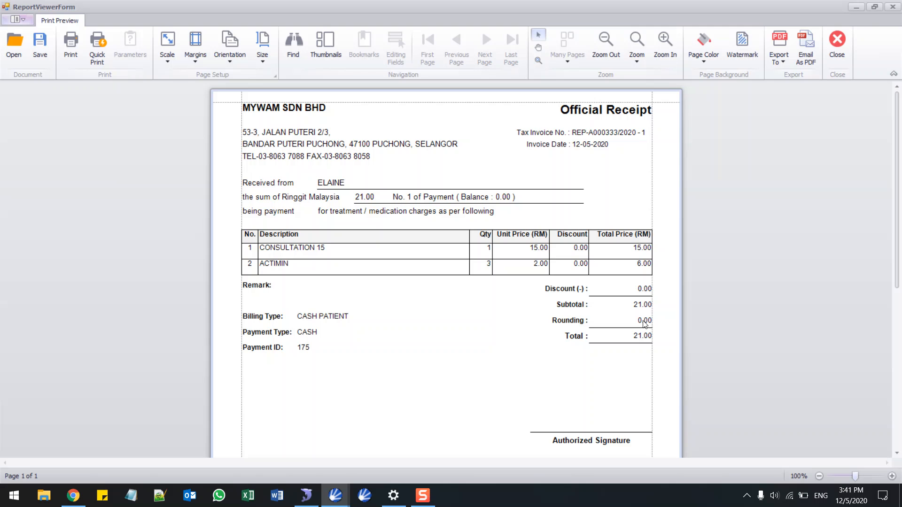
click(837, 41)
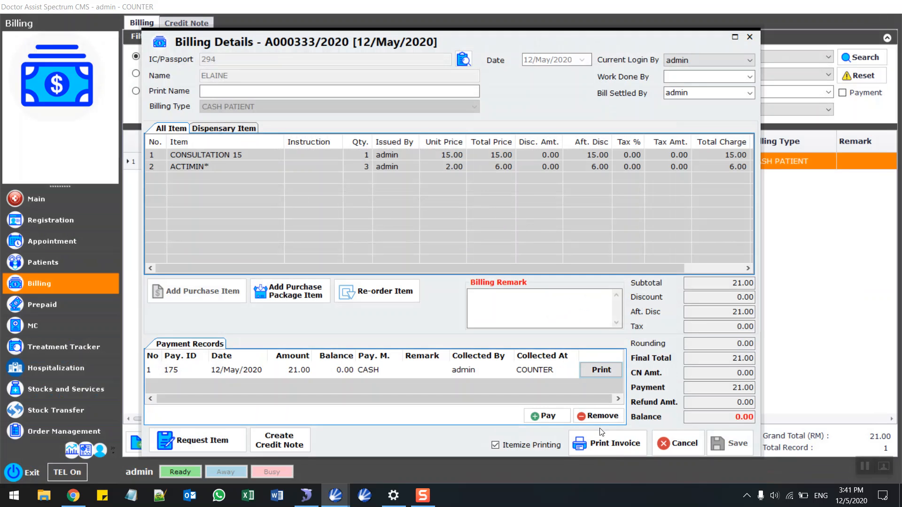
Preview the paid invoice, attempt e-mailing it as PDF, then open Patient Info from the bill row.
click(609, 452)
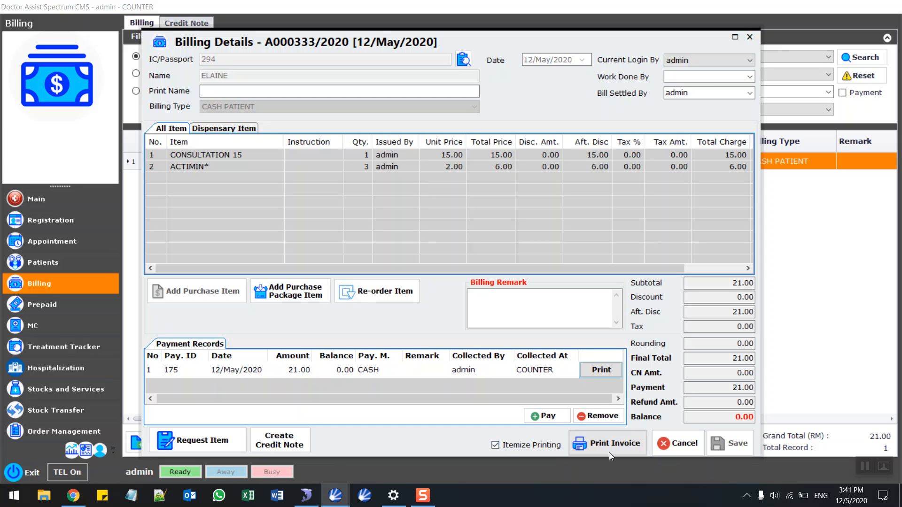
scroll(586, 318, down, 3)
scroll(586, 318, up, 3)
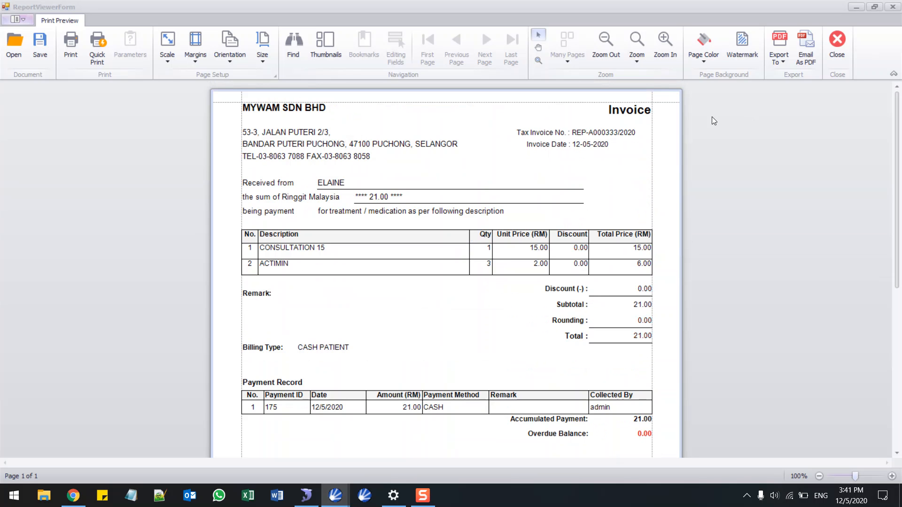
click(809, 54)
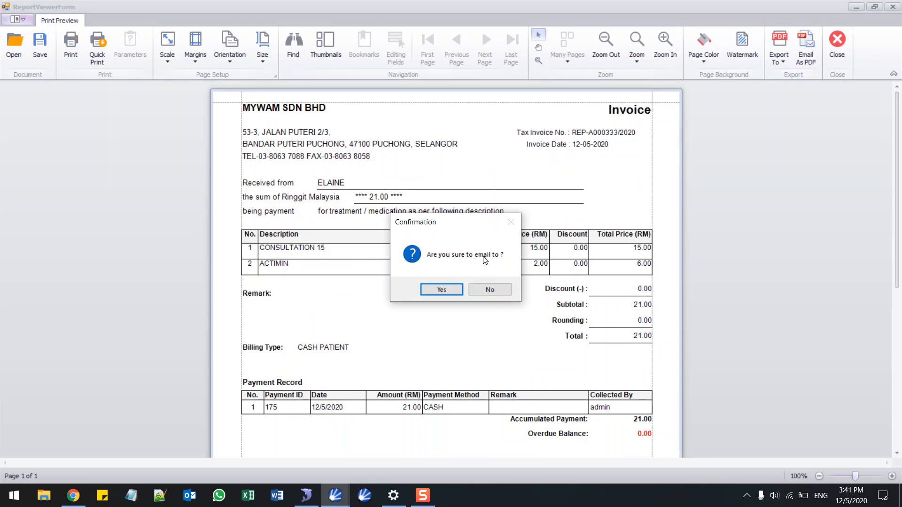
click(489, 290)
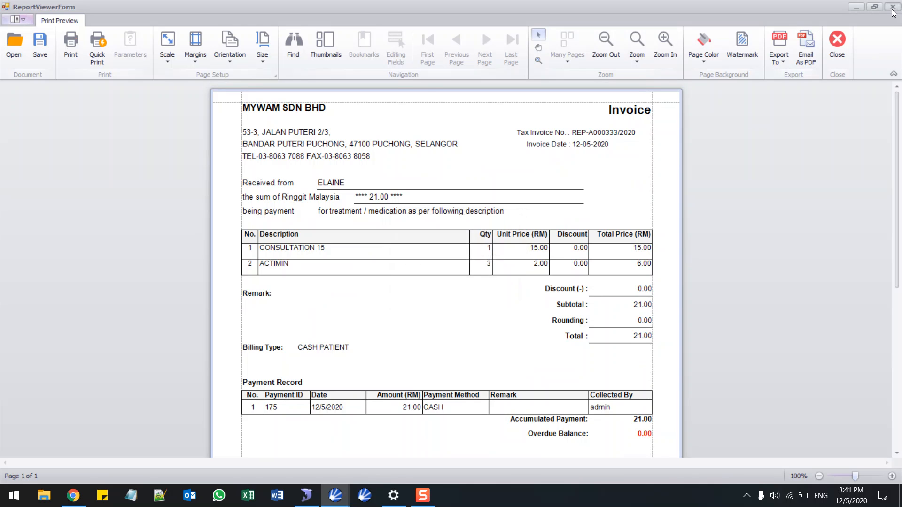
click(892, 7)
right_click(370, 160)
click(384, 165)
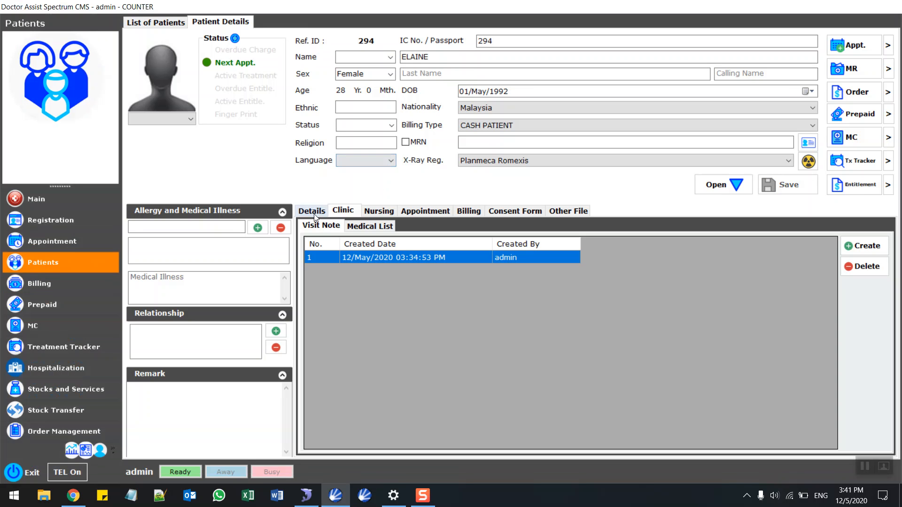
Enter the patient's e-mail address in the Details tab and save the updated patient details.
click(316, 212)
click(787, 265)
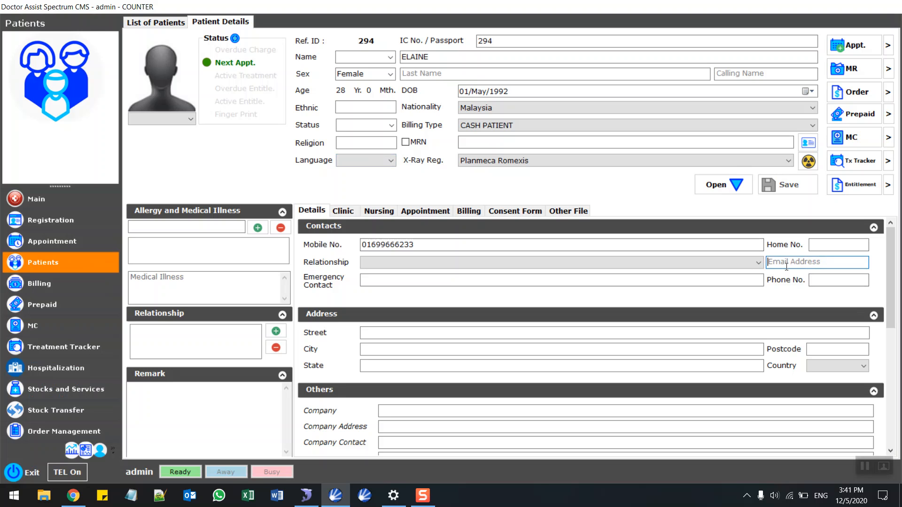
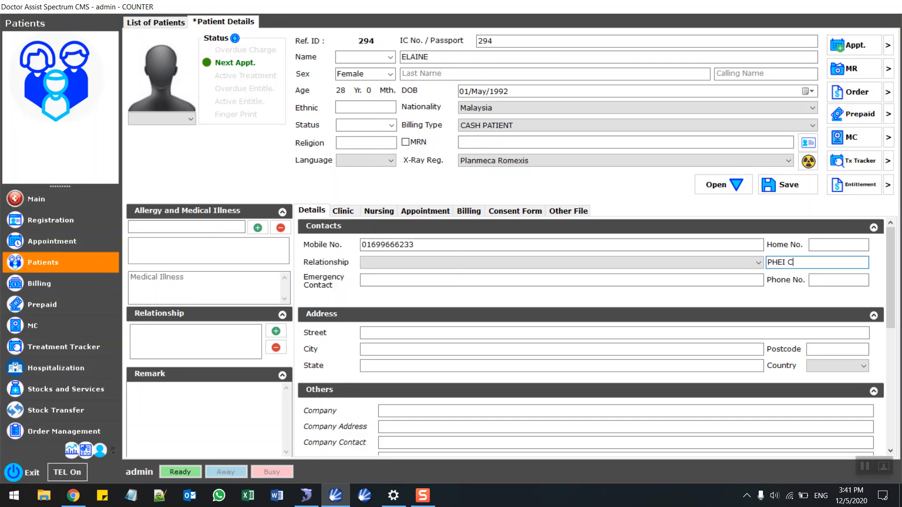
click(784, 185)
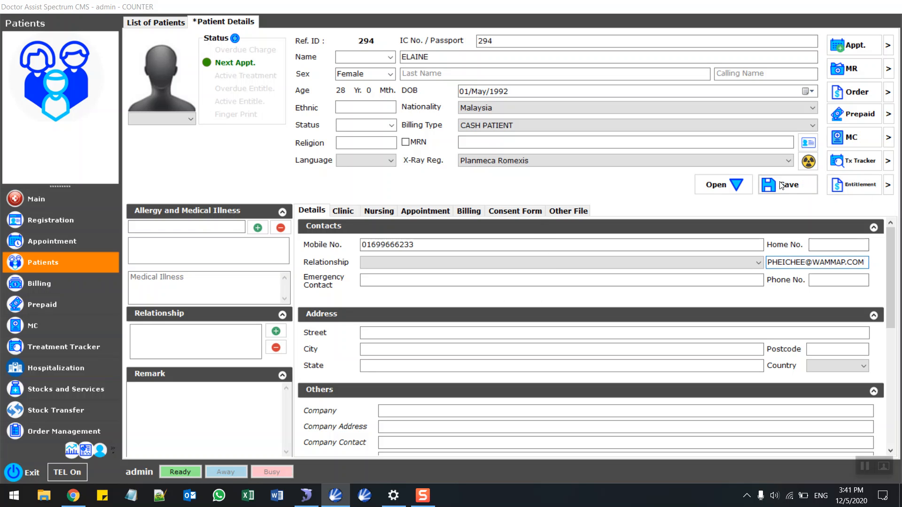
click(506, 290)
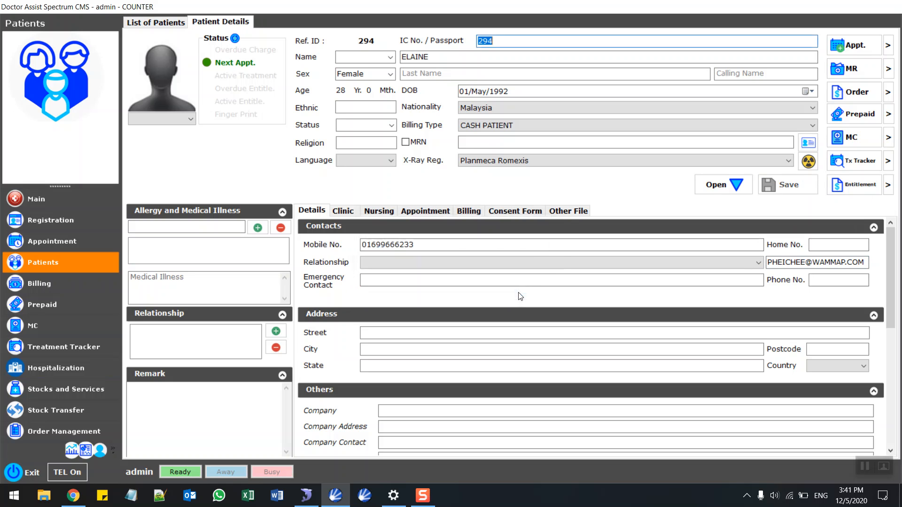
click(890, 97)
E-mail the official receipt for bill A000333/2020 as a PDF, then close the preview and bill details.
double_click(438, 160)
click(611, 373)
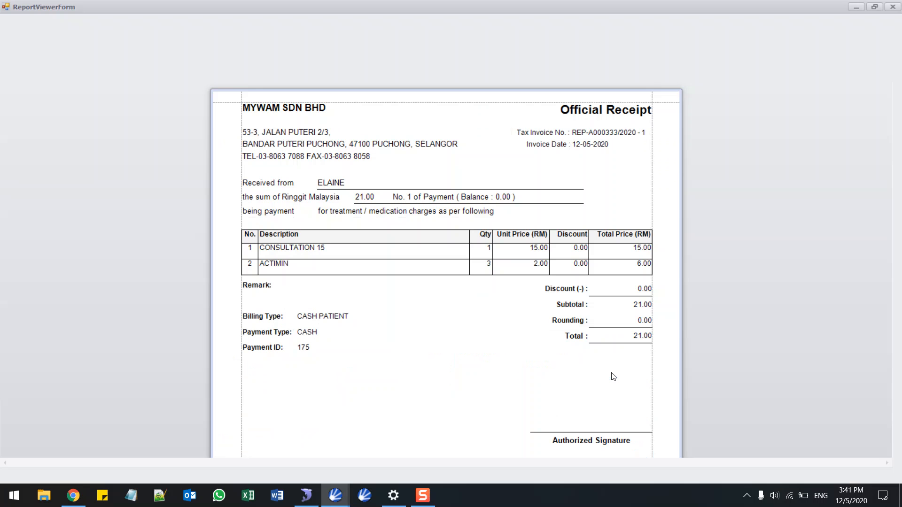
click(805, 52)
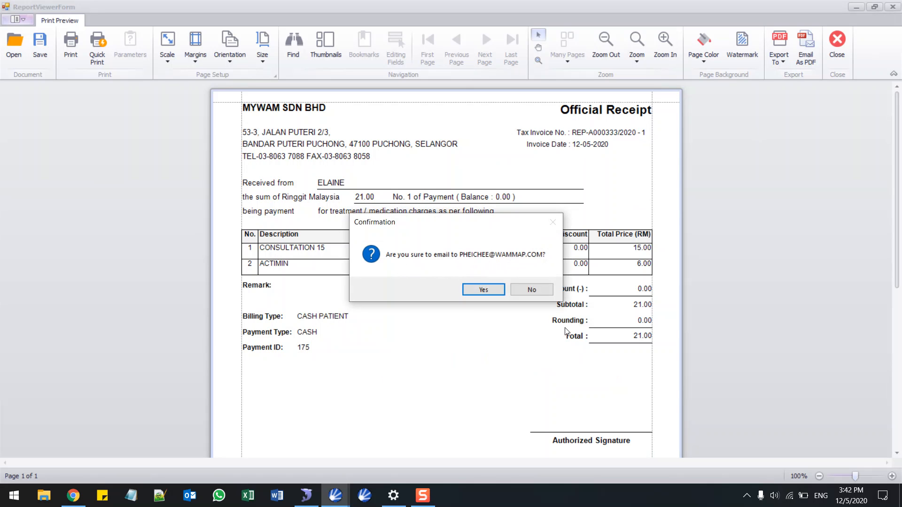
click(485, 290)
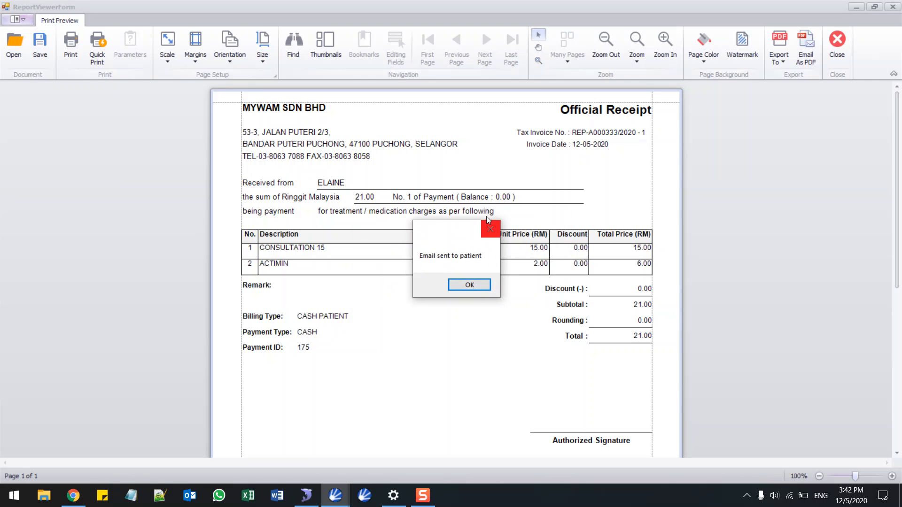
click(481, 284)
click(839, 45)
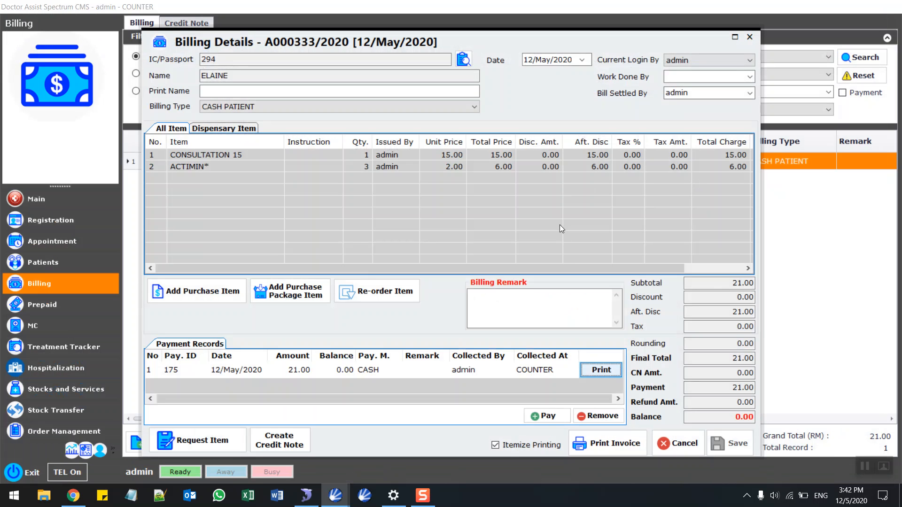
click(750, 37)
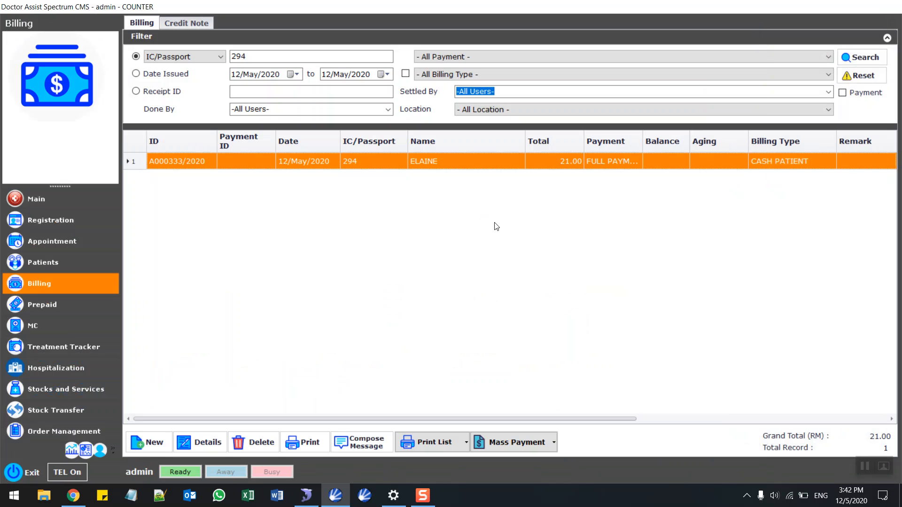
From ELAINE's bill, open Patient Info > Clinic > Consent Form and create a new consent form.
right_click(430, 163)
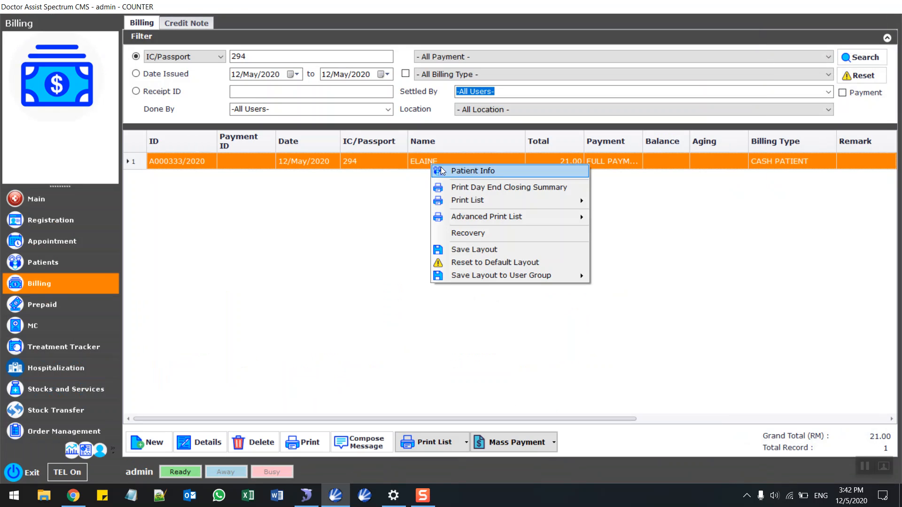
click(440, 168)
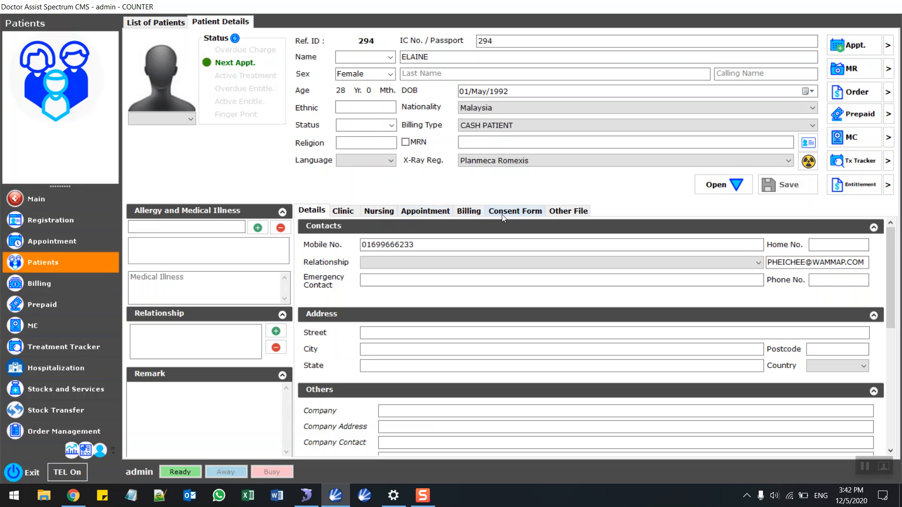
click(342, 212)
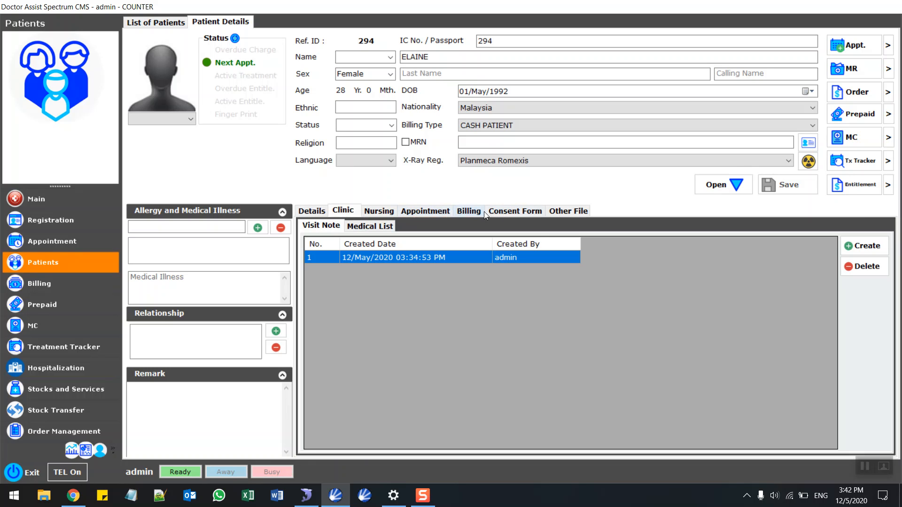
click(517, 211)
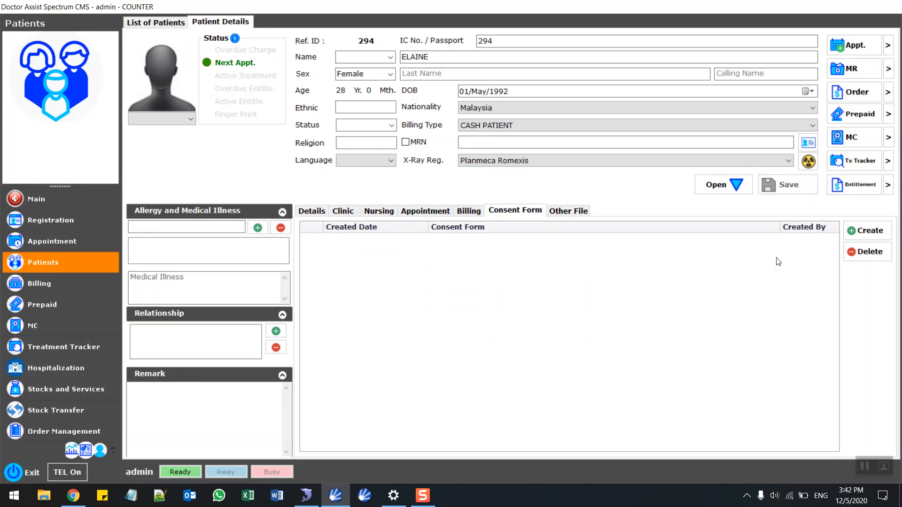
click(888, 233)
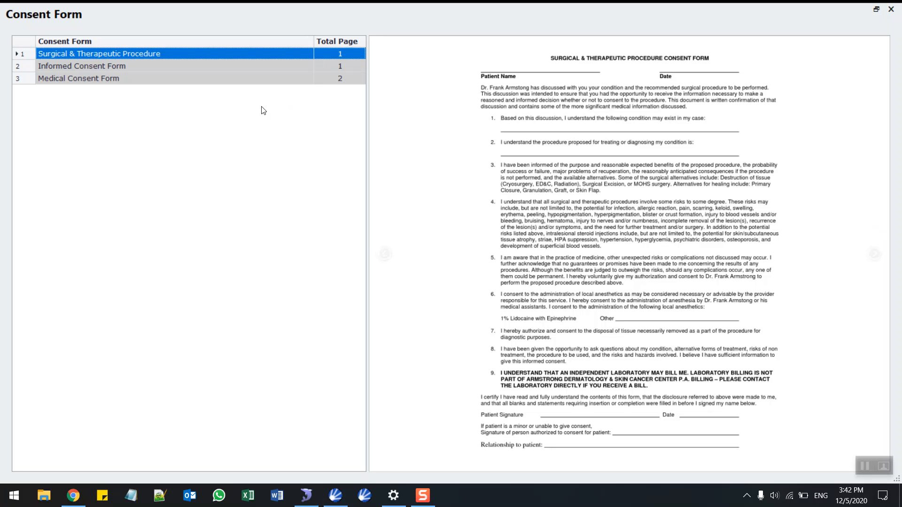
Preview the Medical Consent Form through page 2, then reselect the Informed Consent Form – CSA.
click(143, 65)
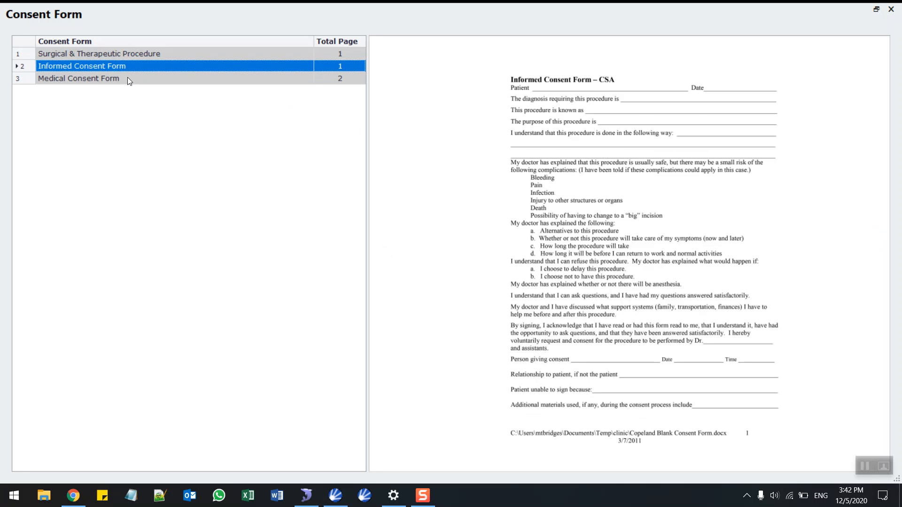
click(129, 80)
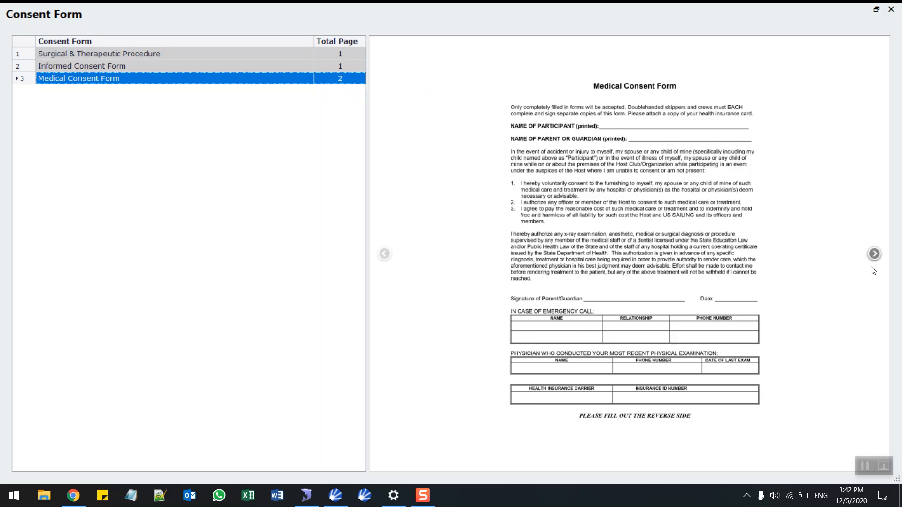
click(873, 254)
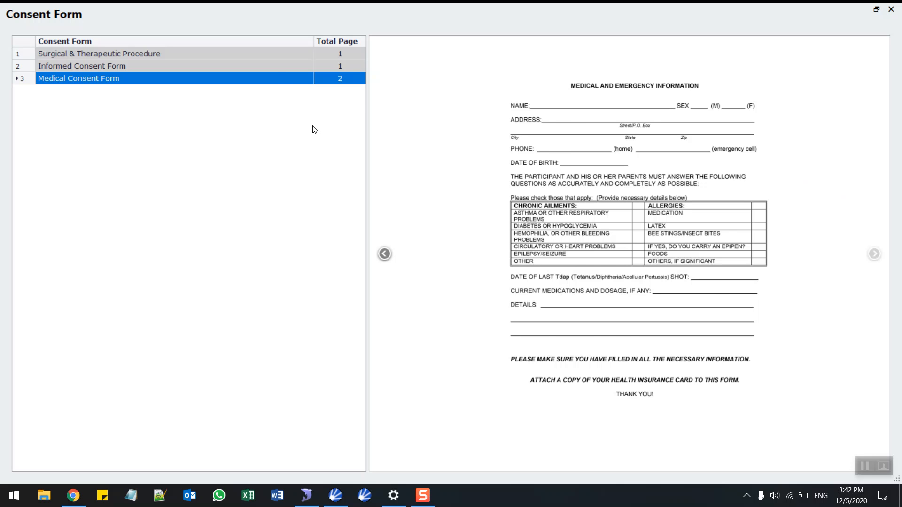
click(277, 66)
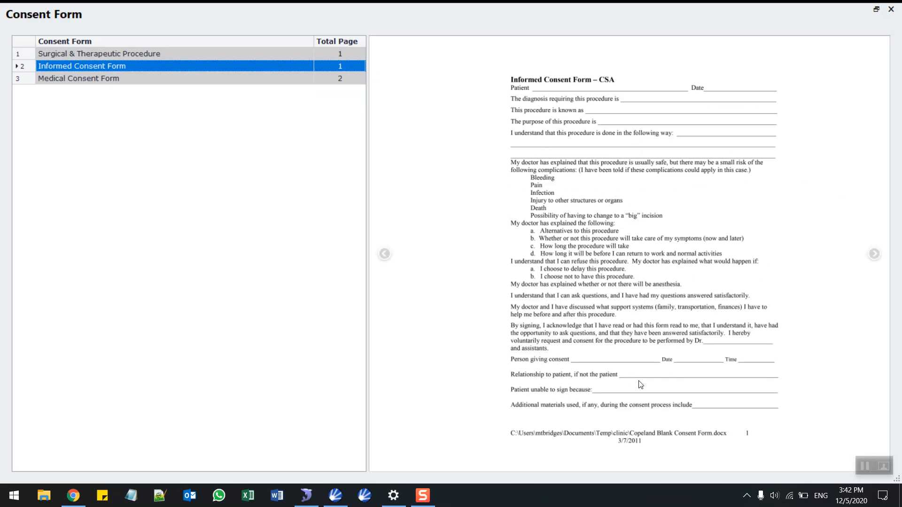
Open the Informed Consent Form, zoom in, and draw the patient's signature near the bottom.
double_click(272, 66)
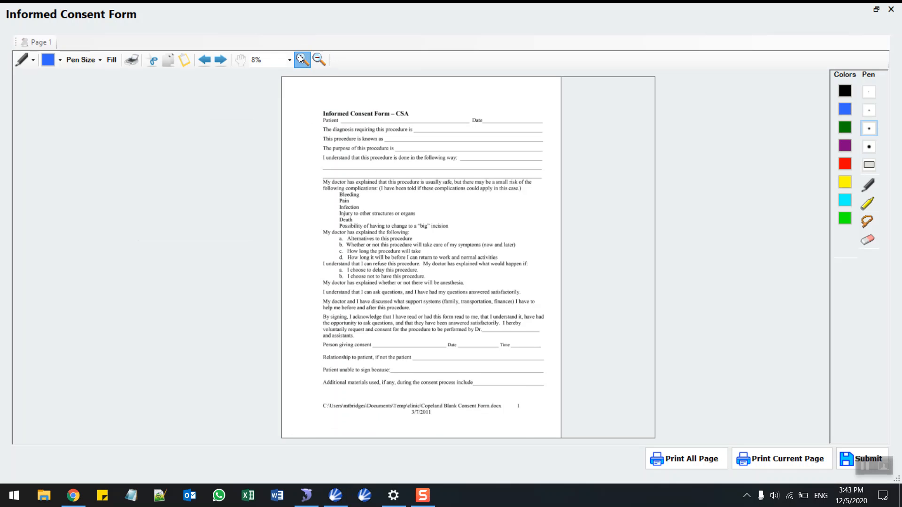
click(302, 59)
click(301, 59)
click(301, 60)
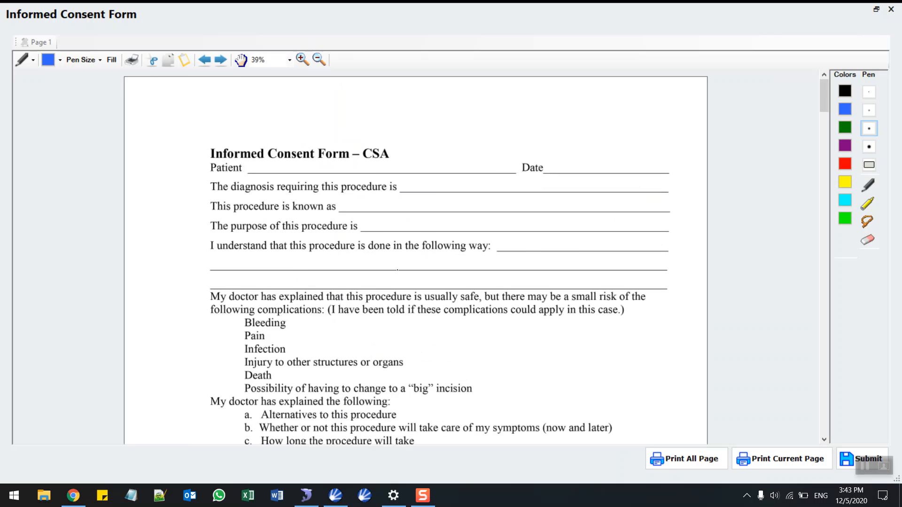
scroll(418, 260, down, 1)
drag(824, 106, 823, 408)
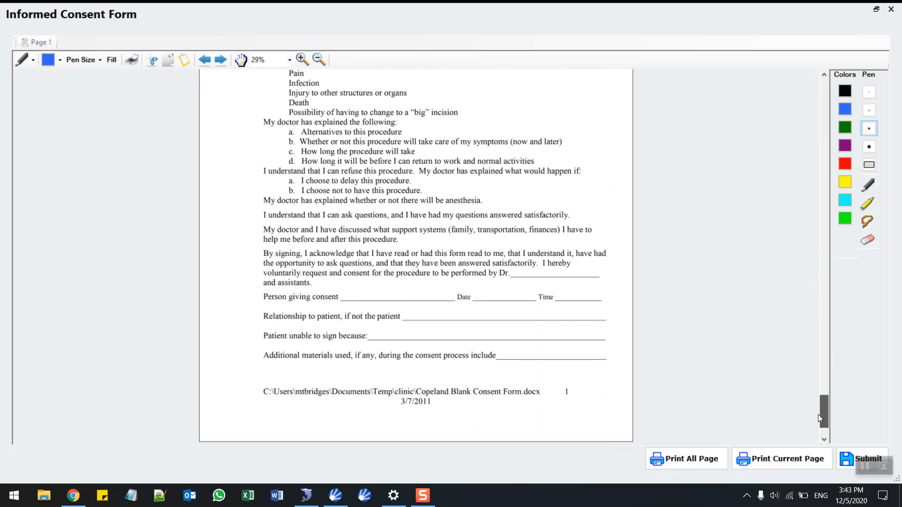
mouse_move(516, 371)
mouse_down()
mouse_move(534, 360)
mouse_move(561, 389)
mouse_up()
drag(543, 373, 577, 347)
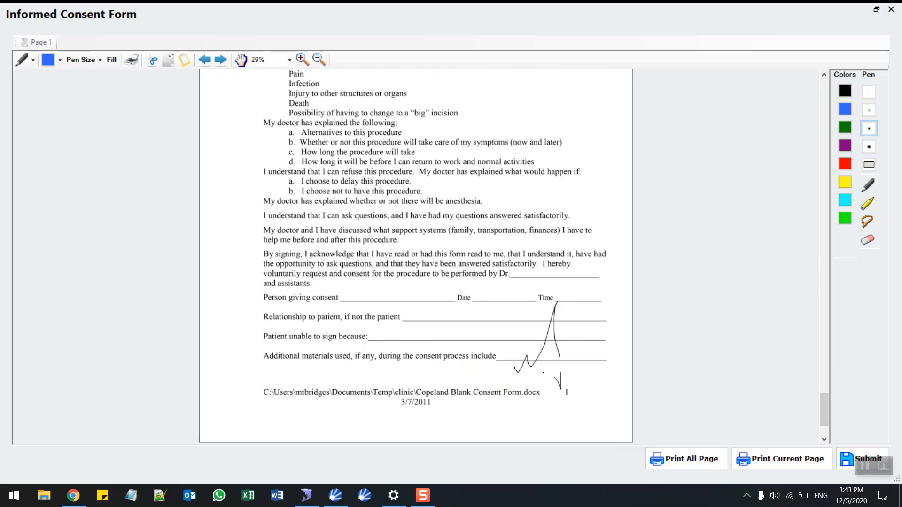
Submit the signed form, confirm, and close the form editor and template list.
click(848, 455)
click(495, 290)
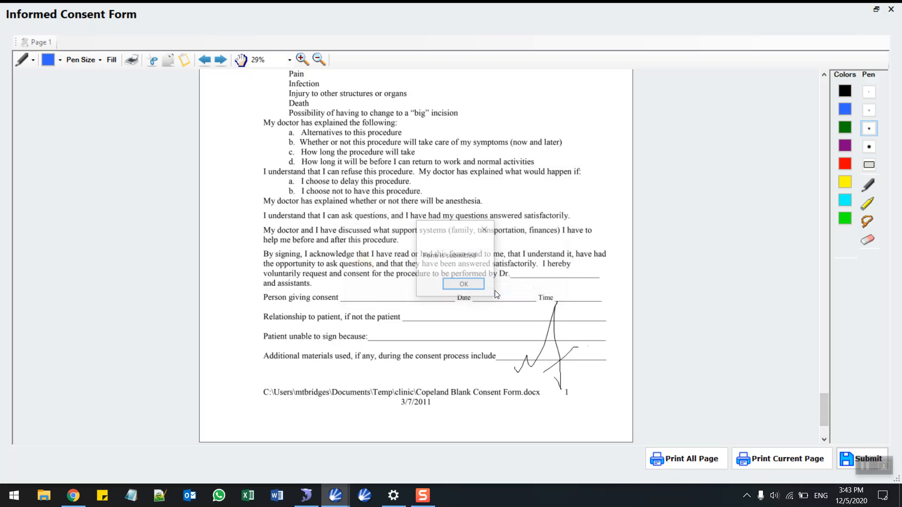
click(466, 284)
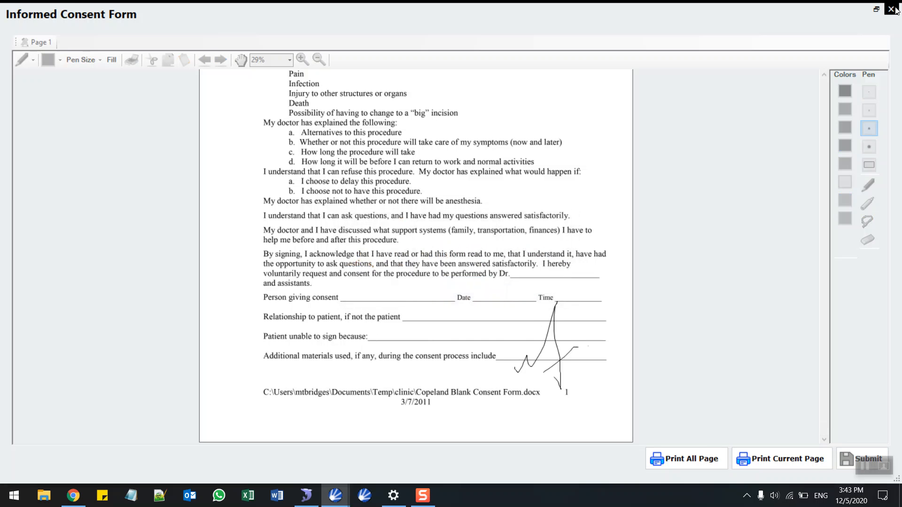
click(891, 9)
click(895, 9)
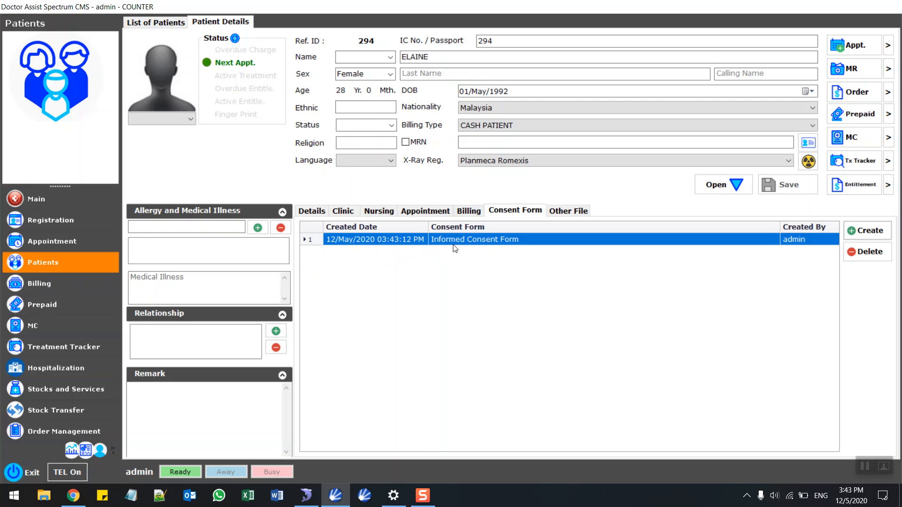
click(499, 243)
double_click(499, 240)
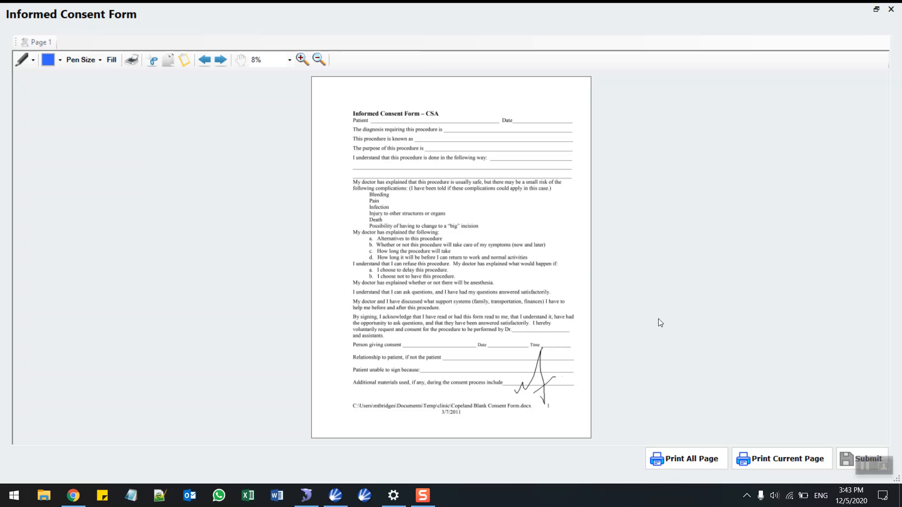
click(779, 459)
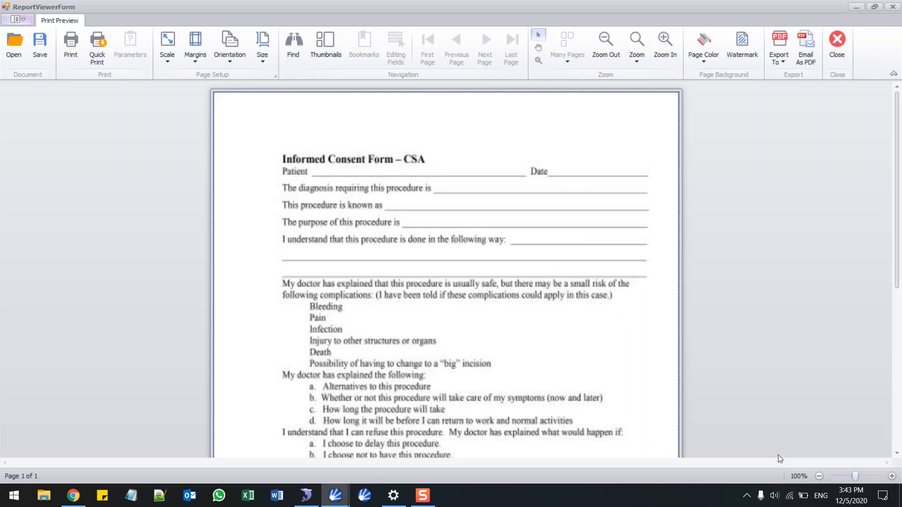
drag(895, 93, 890, 241)
click(811, 62)
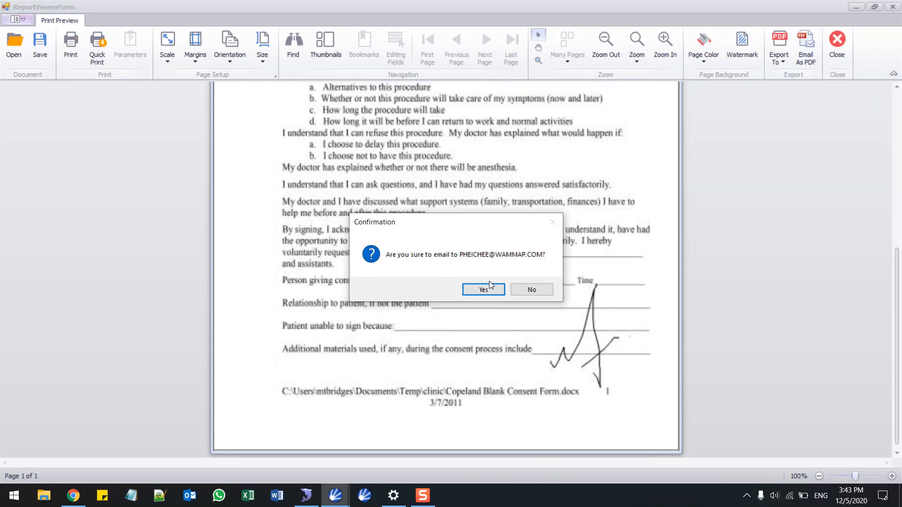
click(544, 288)
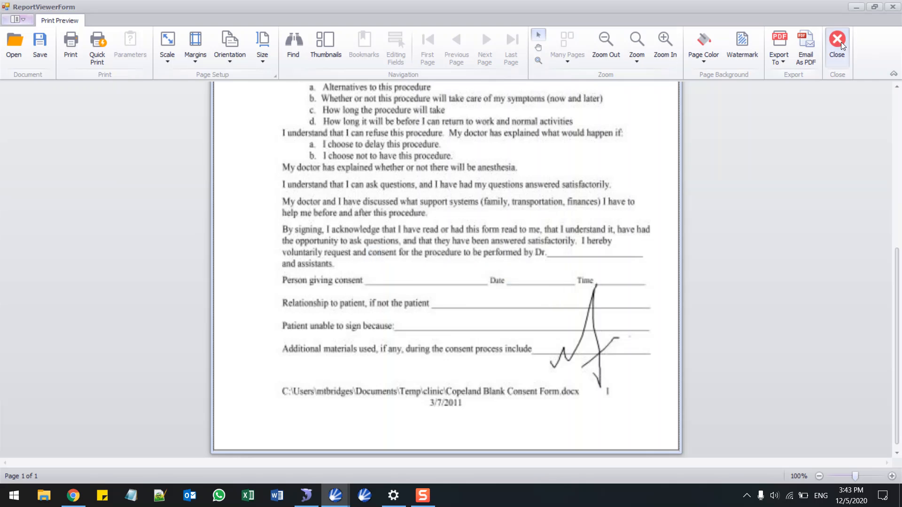
click(839, 41)
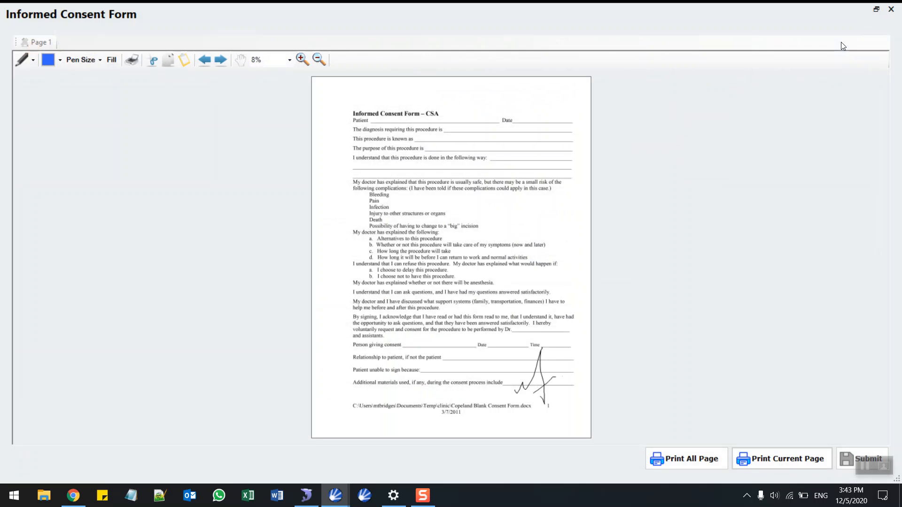
click(891, 11)
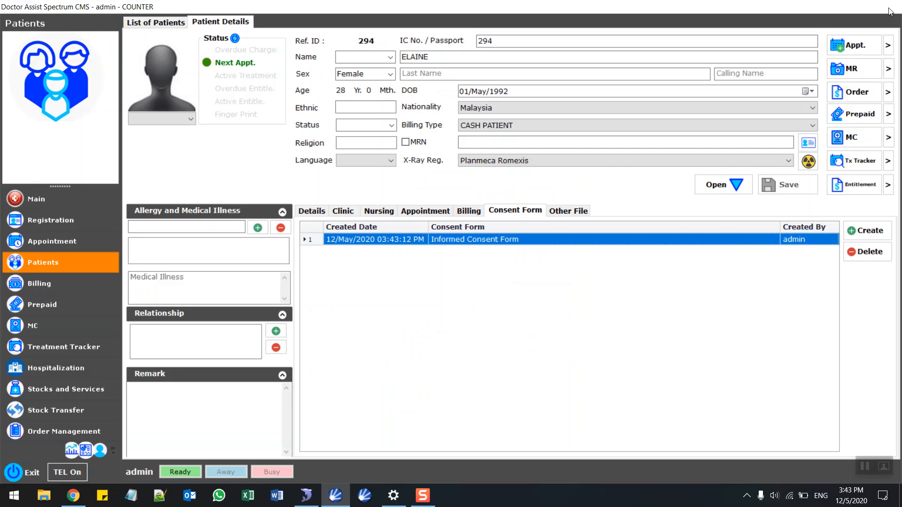
List Billing by Date Issued 12/May/2020 with IC/Passport reset, then open the Day End Closing Summary.
click(49, 284)
click(136, 73)
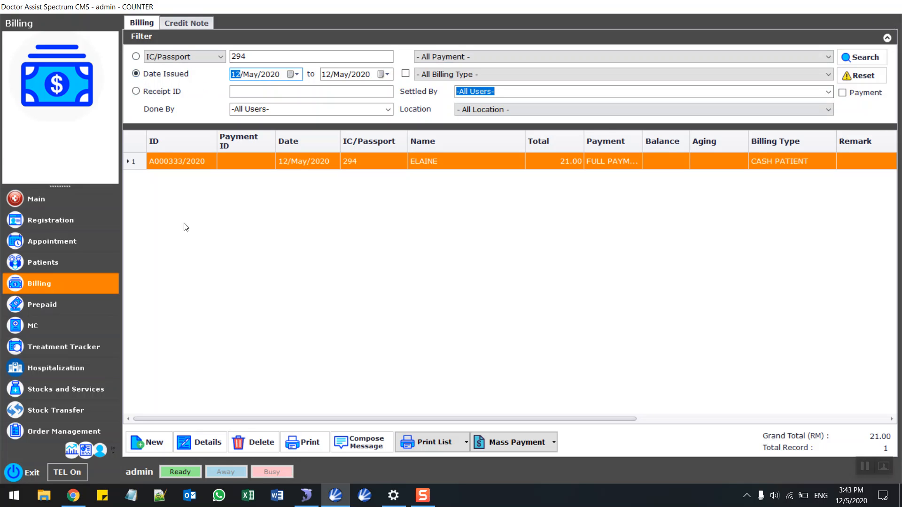
click(872, 60)
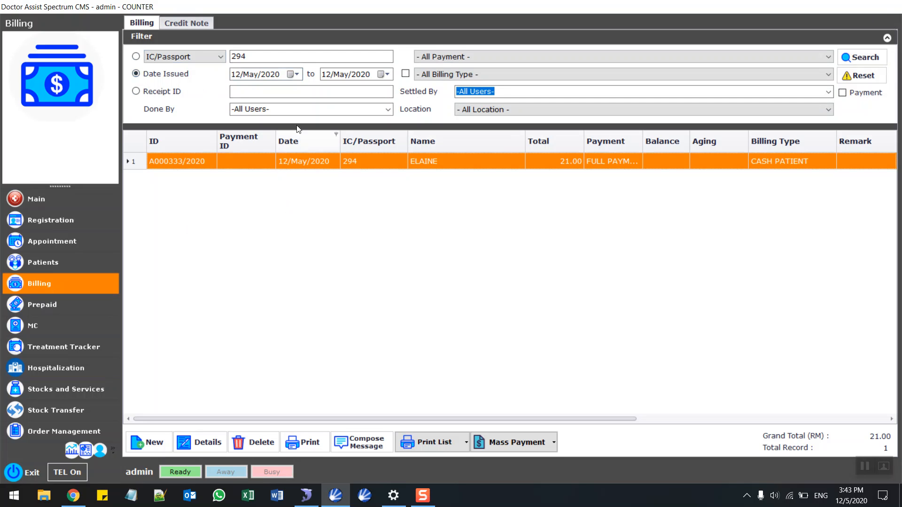
click(860, 76)
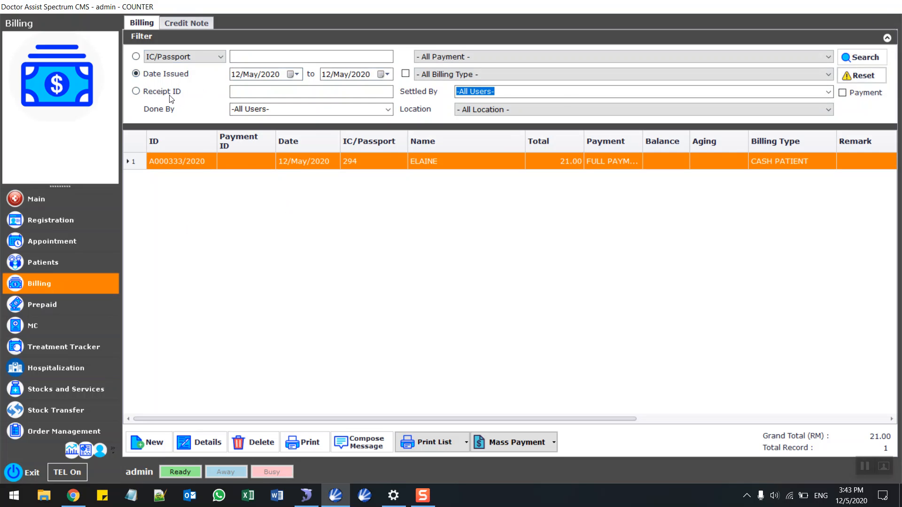
click(136, 74)
click(860, 57)
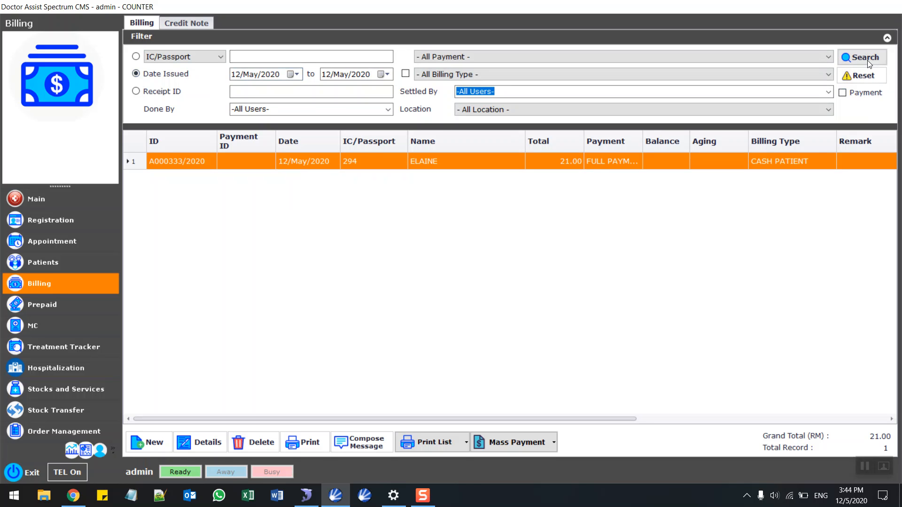
click(467, 444)
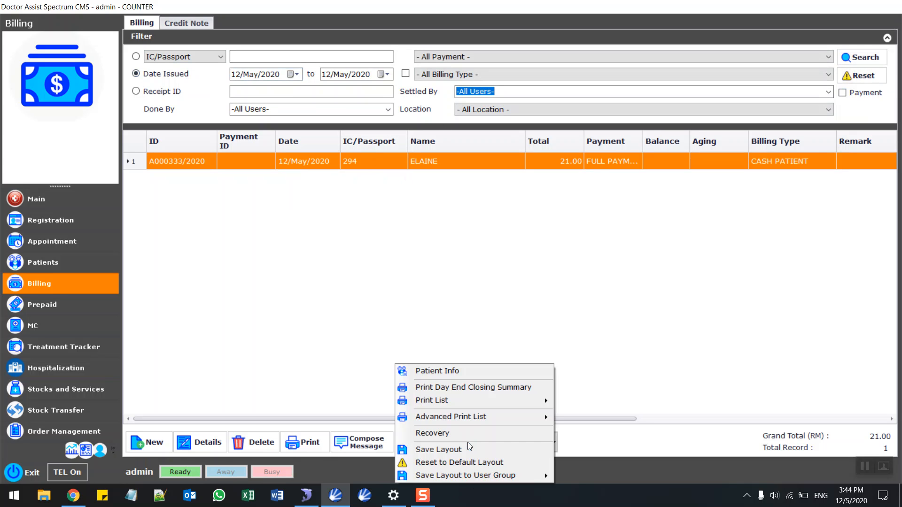
click(505, 388)
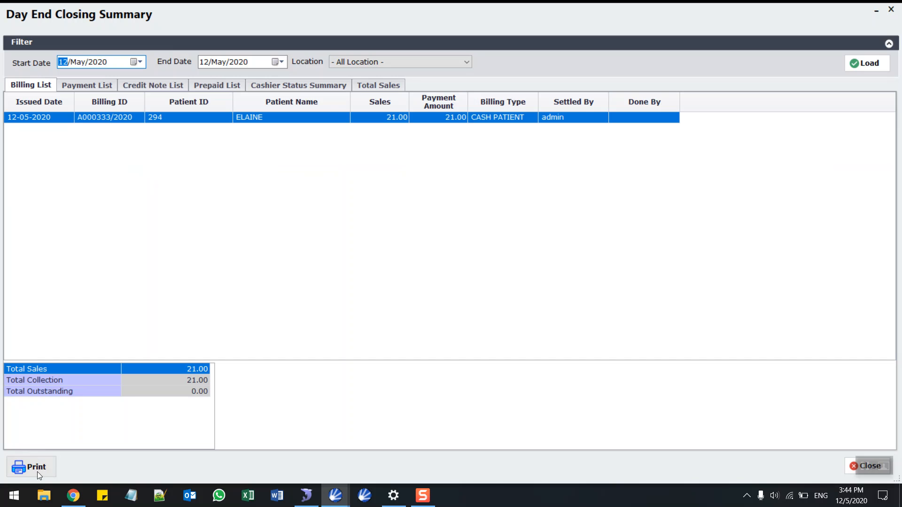
Browse the Payment, Credit Note, Prepaid and Cashier Status tabs, ending on Total Sales of 21.00.
click(80, 89)
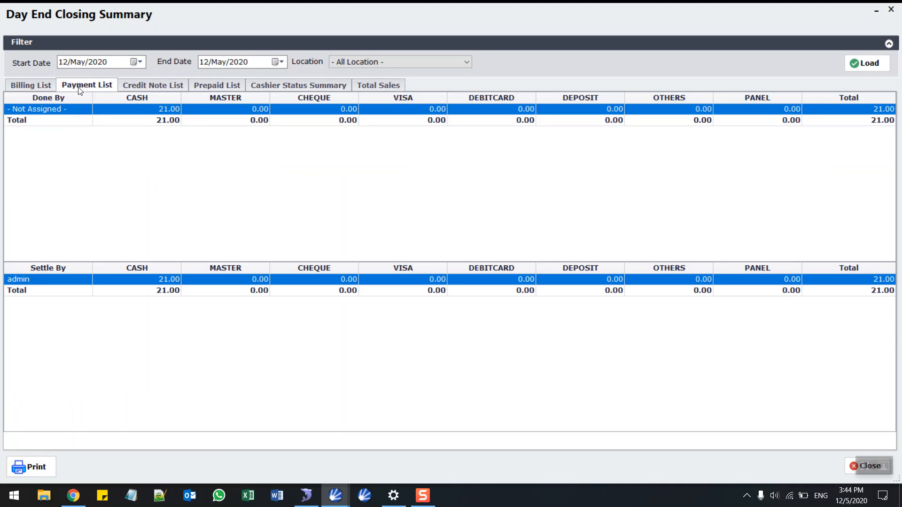
click(155, 86)
click(195, 87)
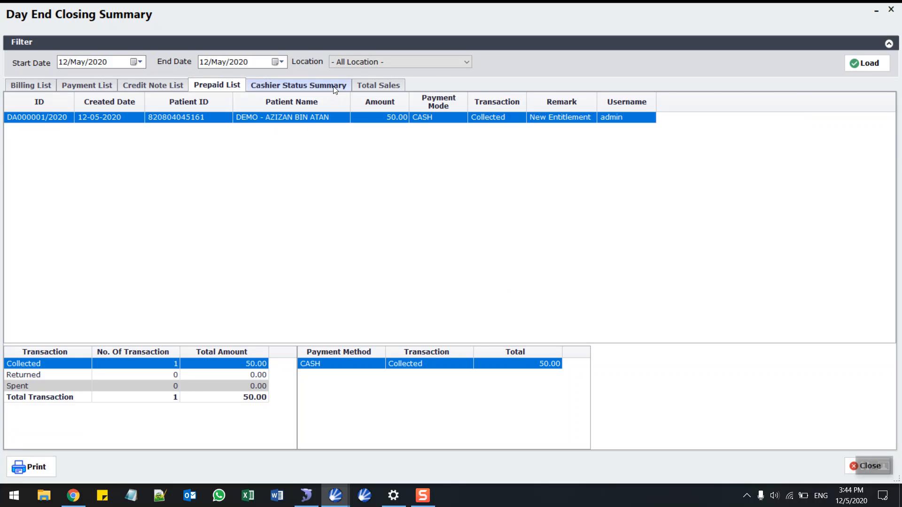
click(310, 86)
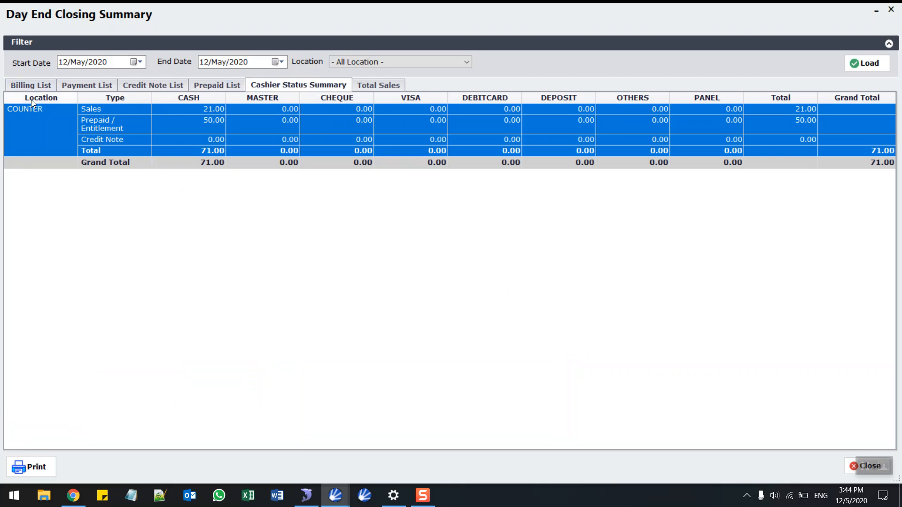
click(18, 137)
click(398, 85)
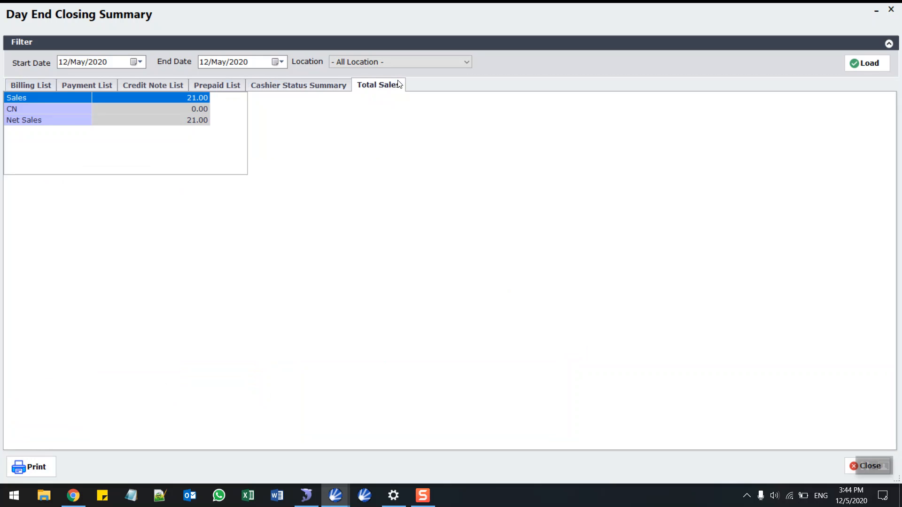
Print-preview the day-end summary with all six modules, including Total Sales and Cashier Status Summary.
click(40, 471)
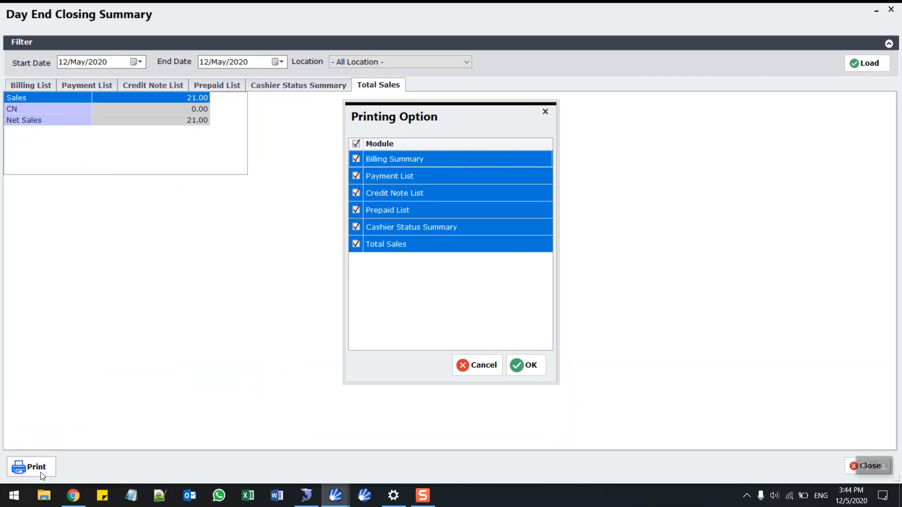
click(355, 243)
click(356, 226)
click(355, 243)
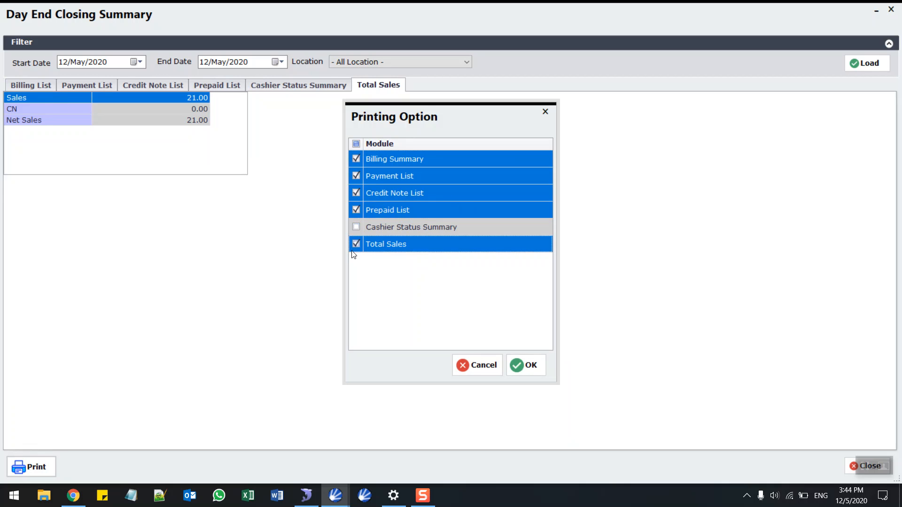
click(356, 227)
click(525, 365)
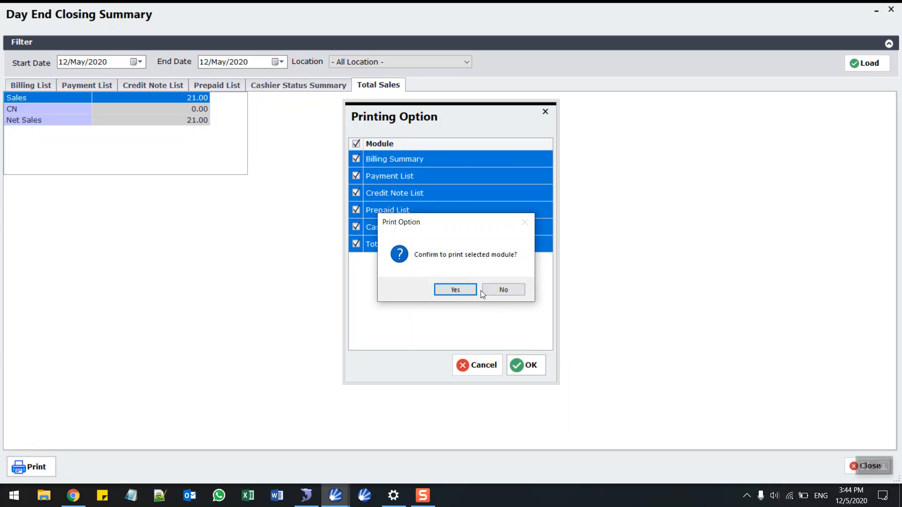
click(466, 291)
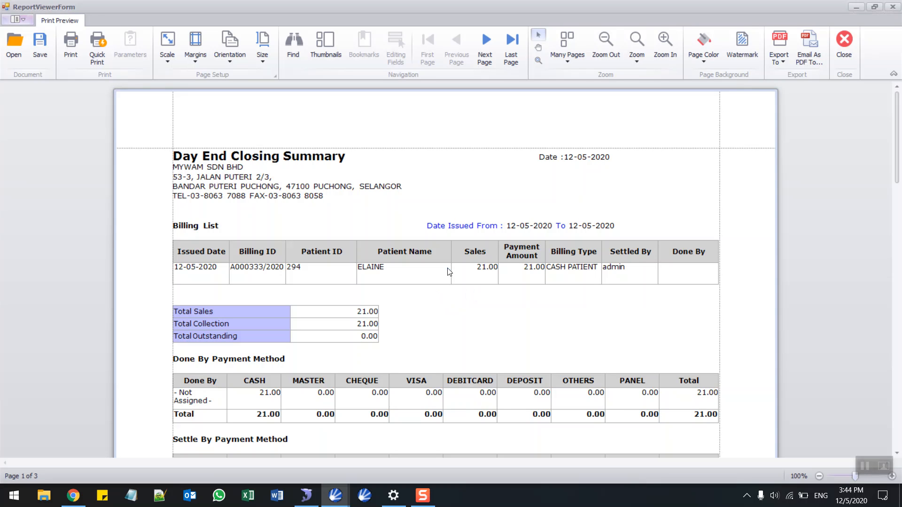
Cancel the Email As PDF recipient choice, then close the preview and the summary window.
scroll(512, 209, down, 2)
scroll(512, 209, up, 1)
click(816, 61)
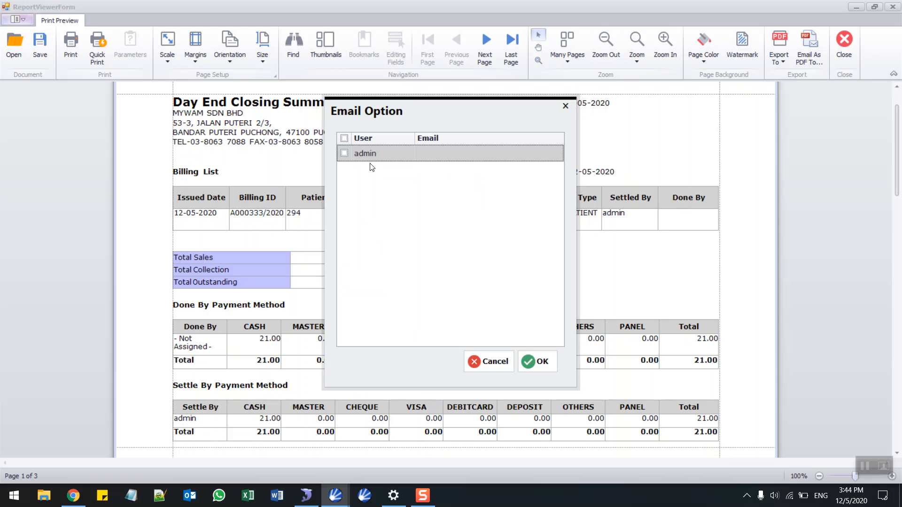
click(564, 107)
click(892, 7)
click(889, 10)
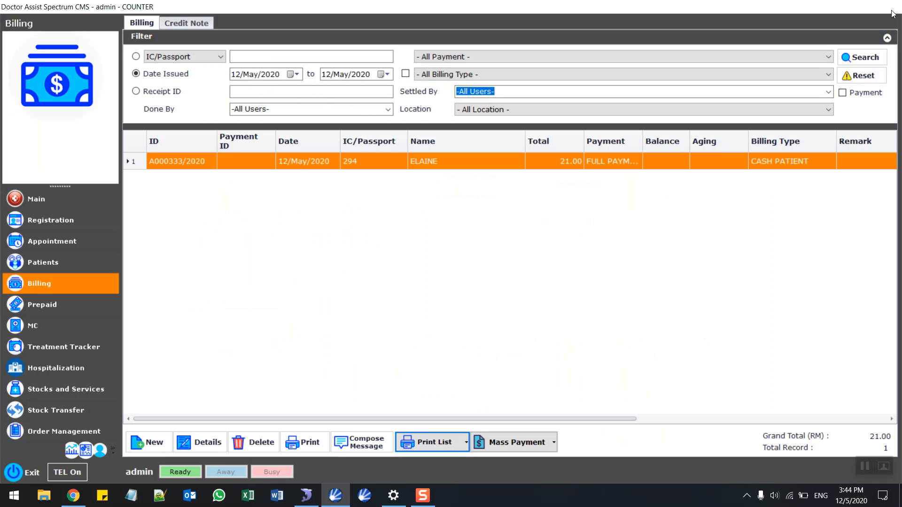
Enter and save an e-mail address in the admin user's details, then return to Billing.
click(99, 457)
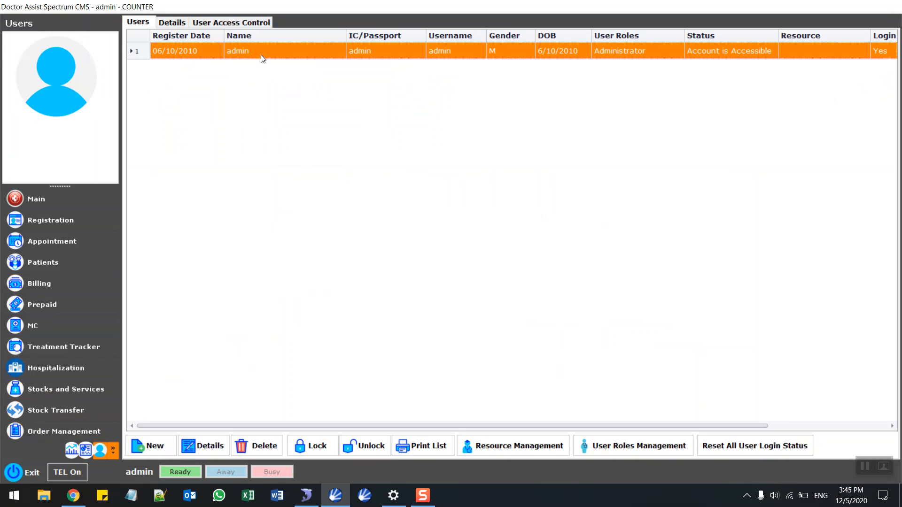
double_click(261, 55)
click(396, 226)
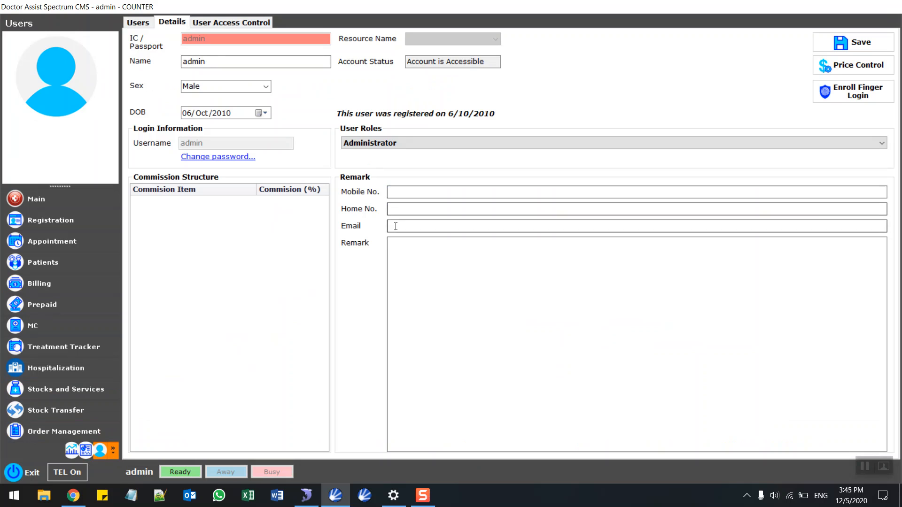
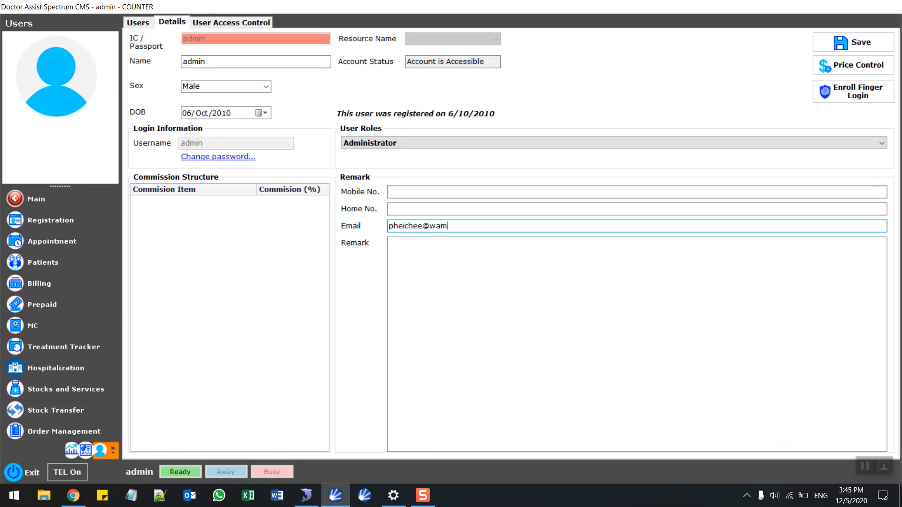
click(853, 42)
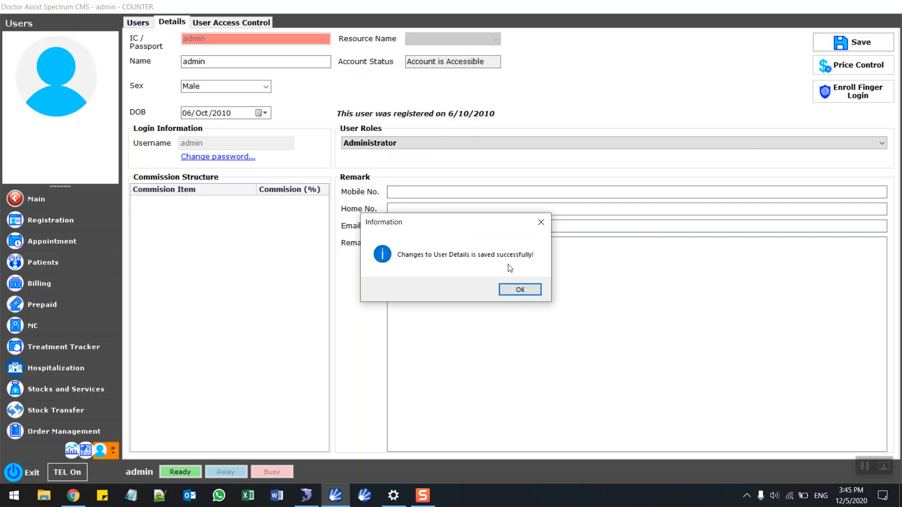
click(512, 290)
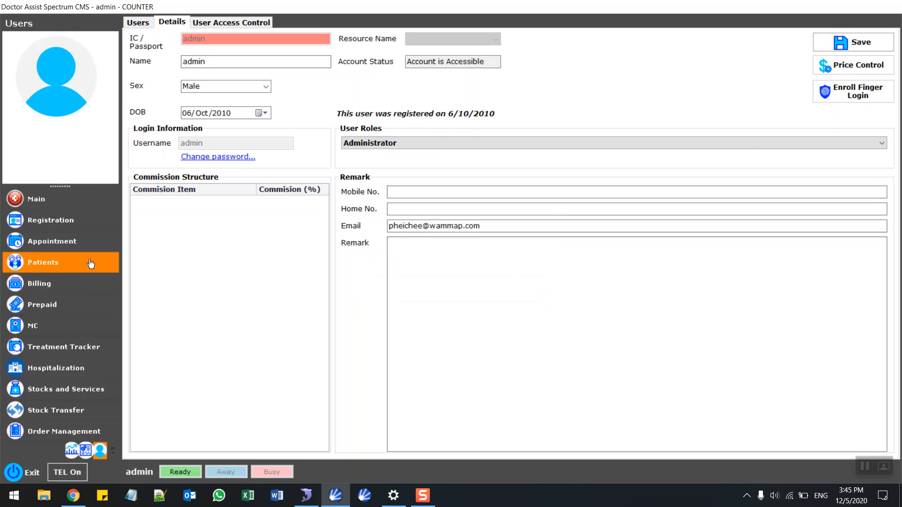
click(78, 283)
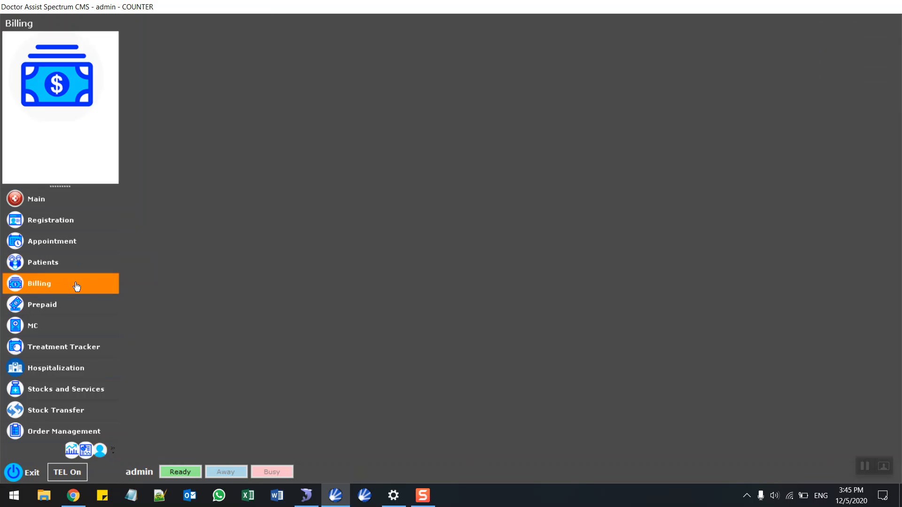
Print the Day End Closing Summary from Print List with all six modules.
click(466, 443)
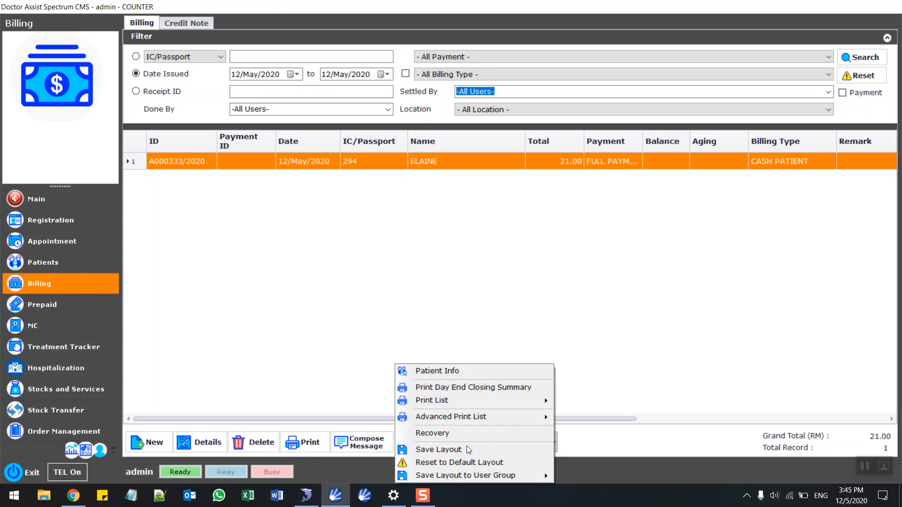
click(492, 388)
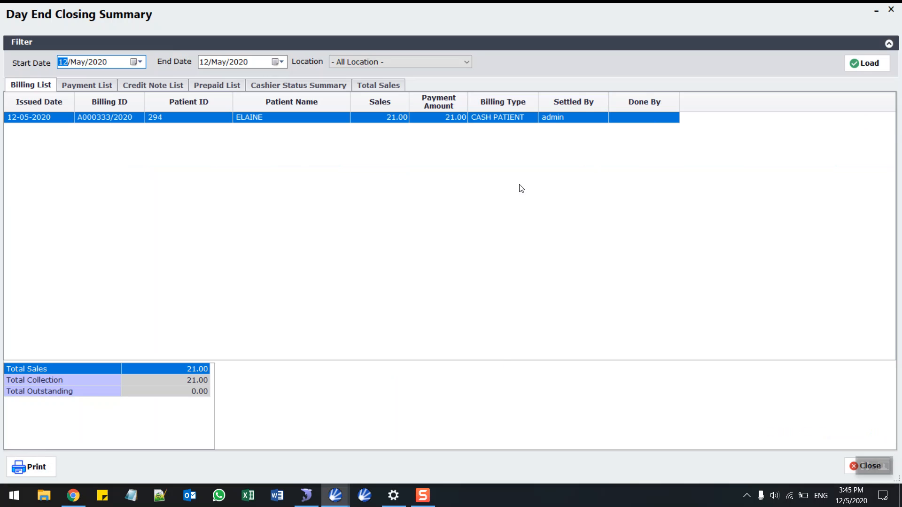
click(53, 465)
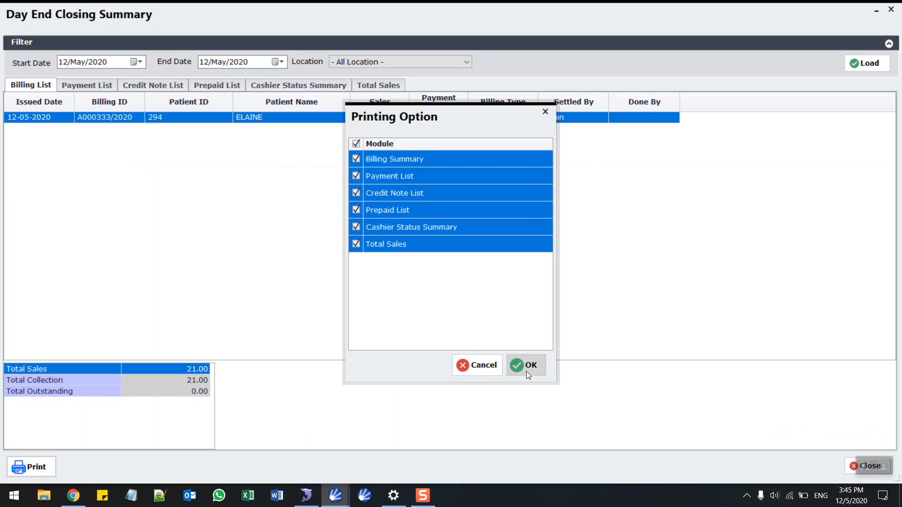
click(526, 366)
click(472, 294)
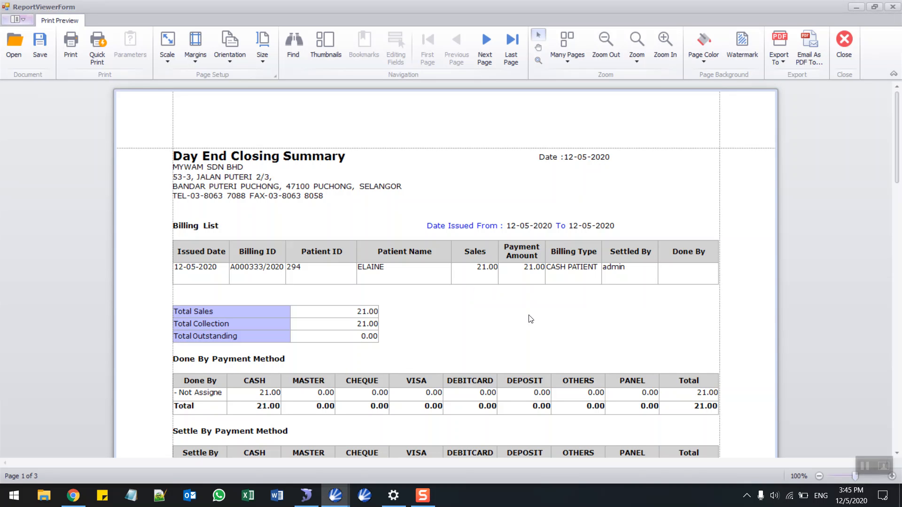
E-mail the summary as a PDF to the admin user, then close the preview and summary.
click(816, 59)
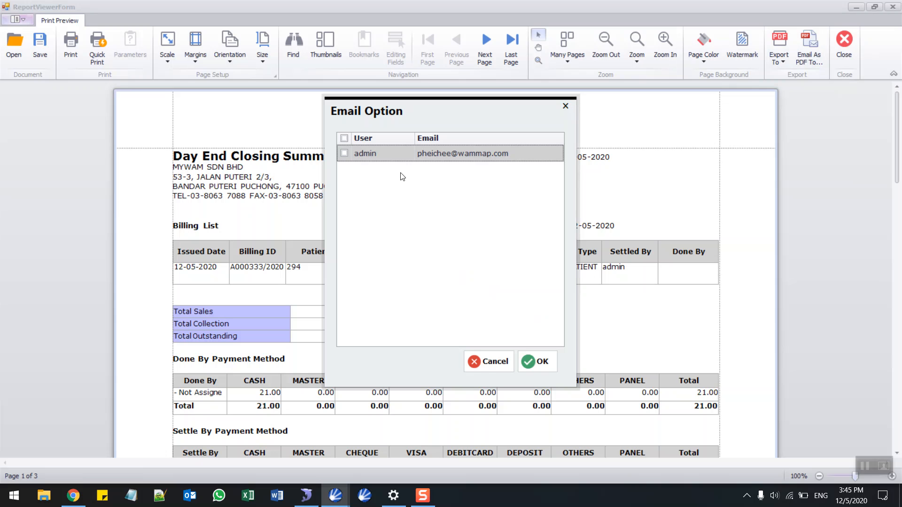
click(348, 153)
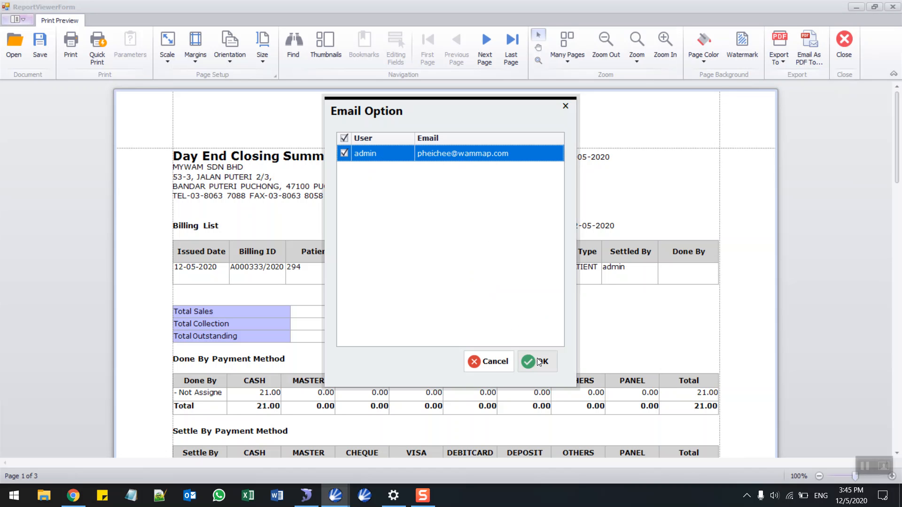
click(567, 105)
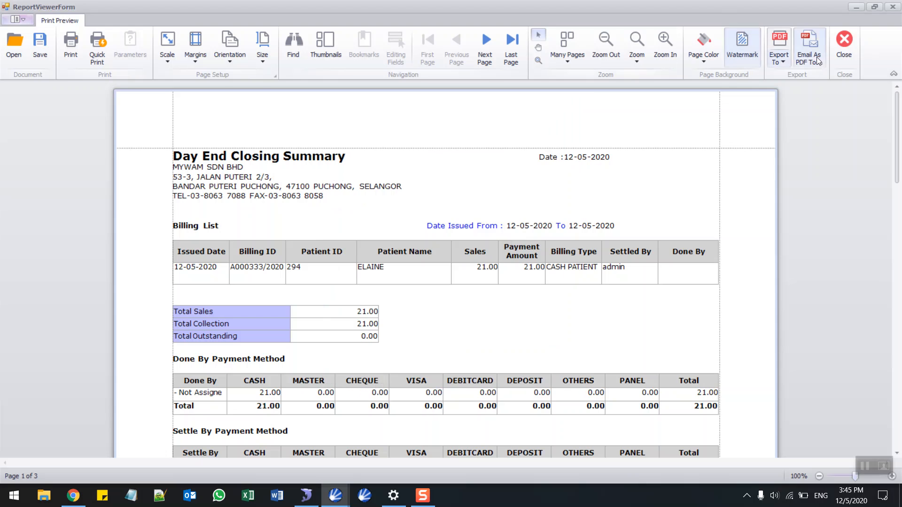
click(844, 45)
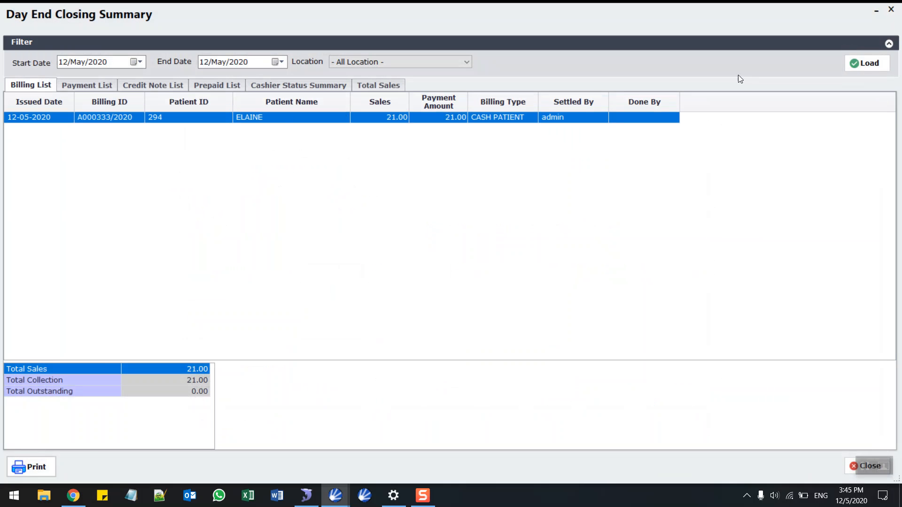
click(891, 9)
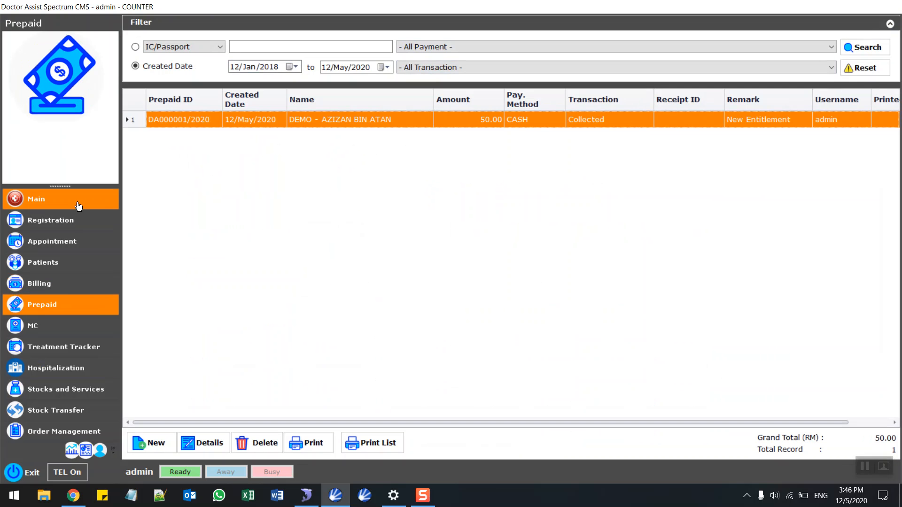
Open ELAINE's 04:30 PM appointment from the Main page queue, review its status history, and close it.
click(78, 205)
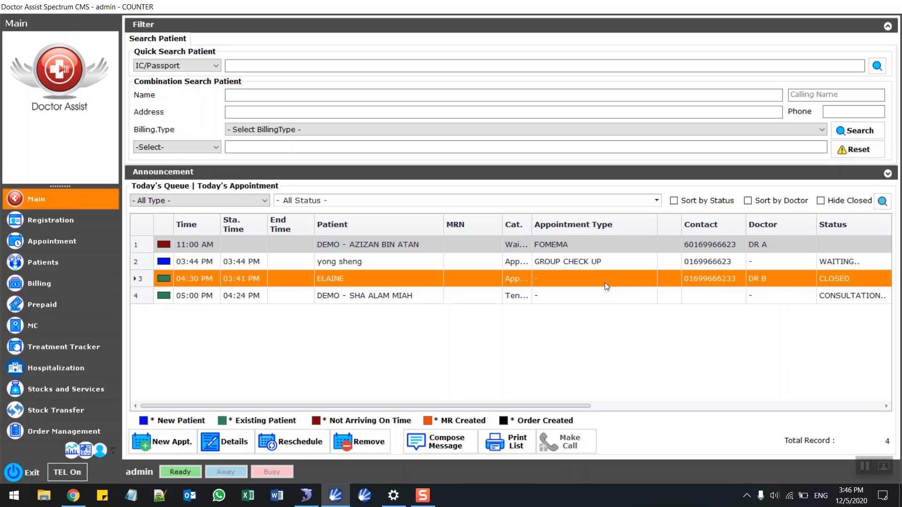
double_click(562, 277)
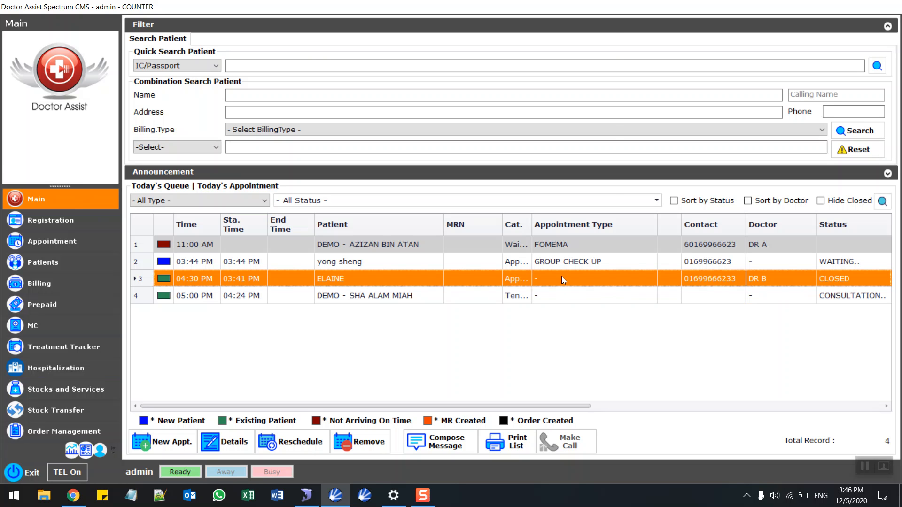
click(376, 300)
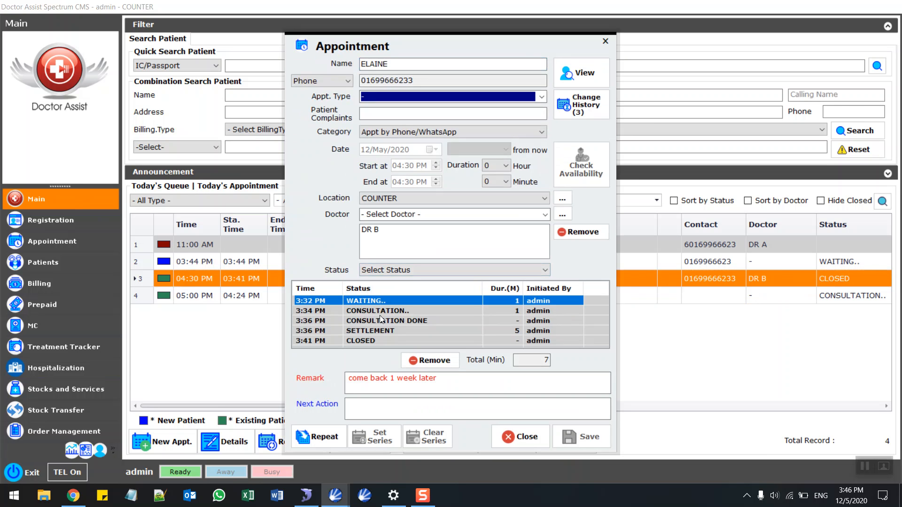
click(404, 311)
click(413, 321)
click(397, 331)
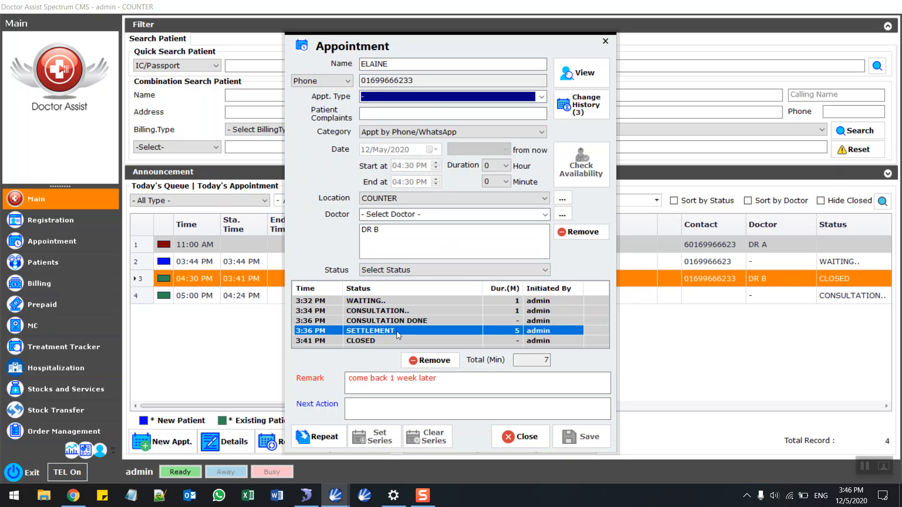
click(386, 341)
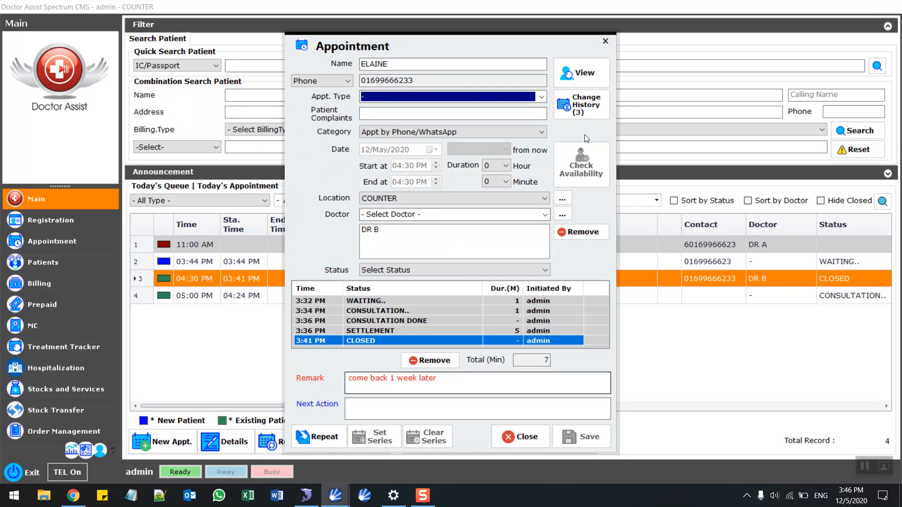
click(605, 42)
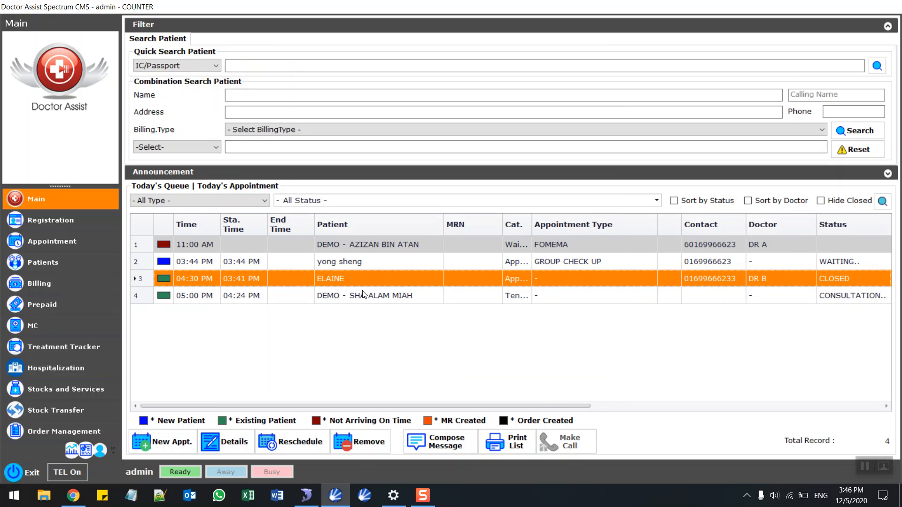
Move the Remark column before Contact and hide the MRN and blank columns in today's queue.
drag(549, 406, 842, 375)
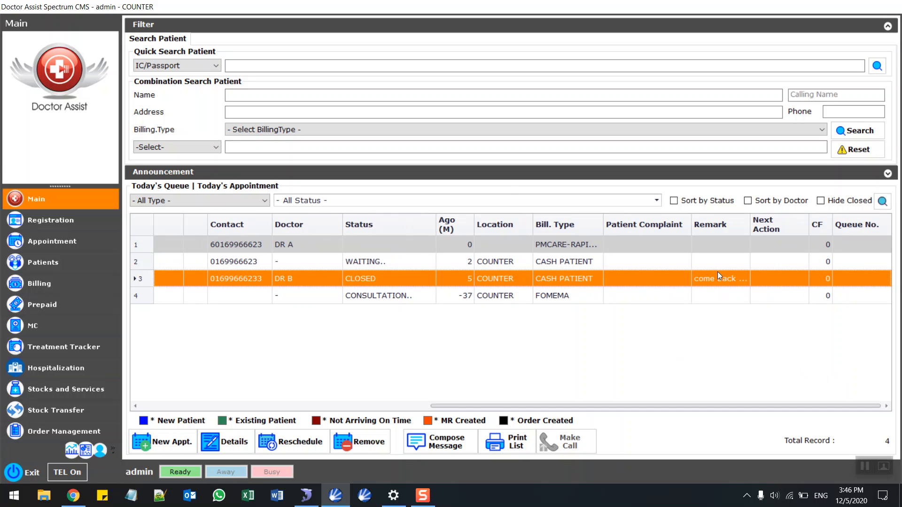
drag(725, 225, 215, 225)
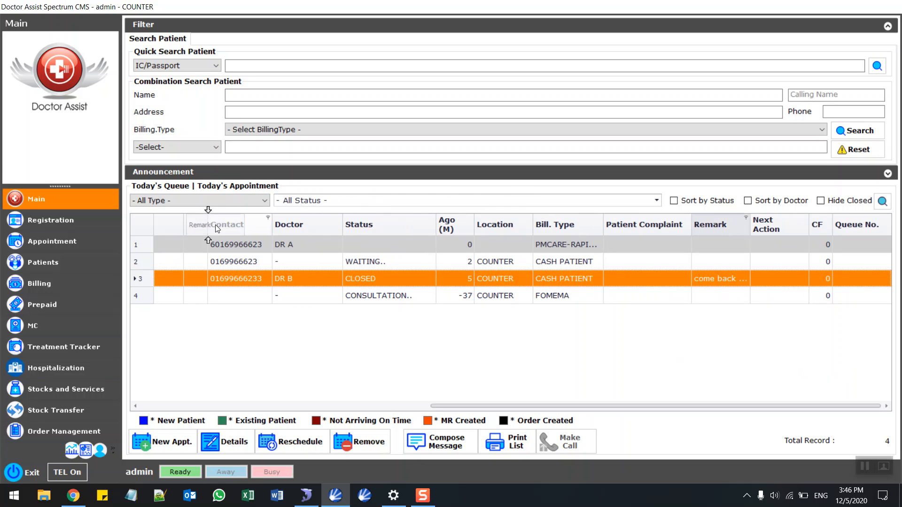
drag(582, 402, 257, 389)
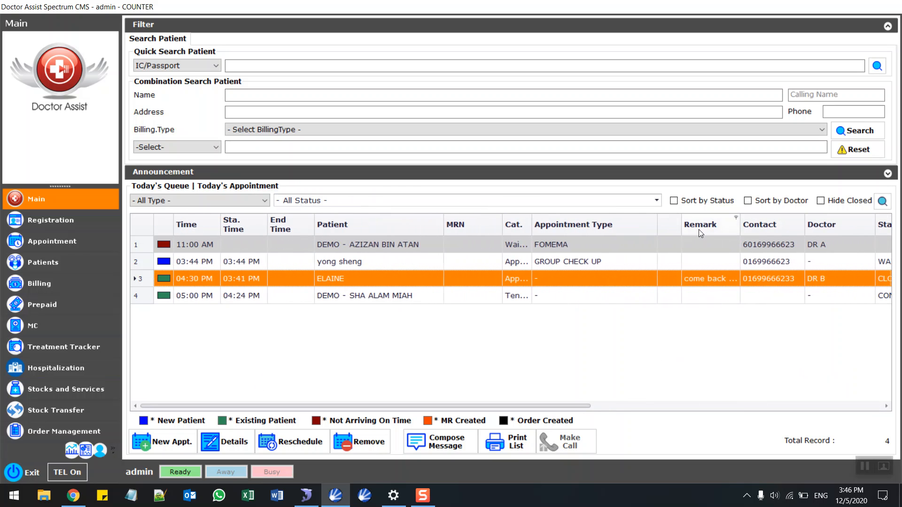
right_click(473, 221)
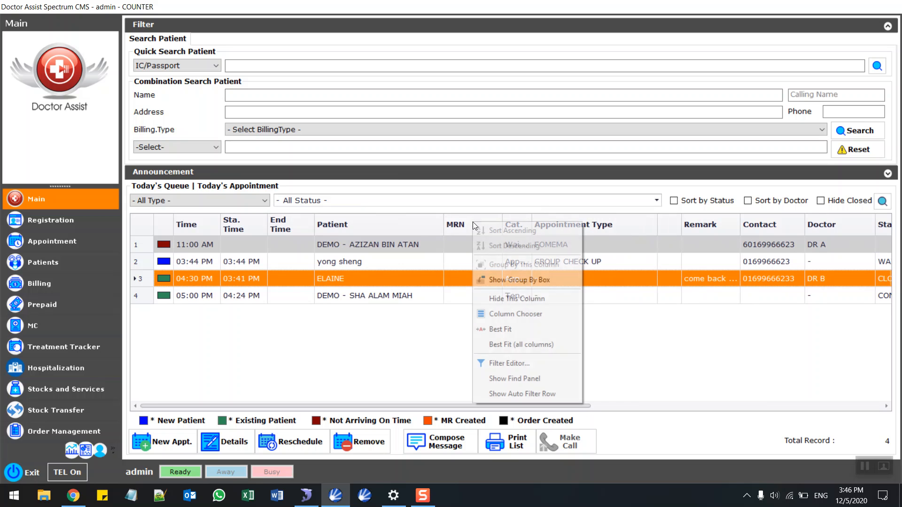
click(505, 298)
right_click(616, 222)
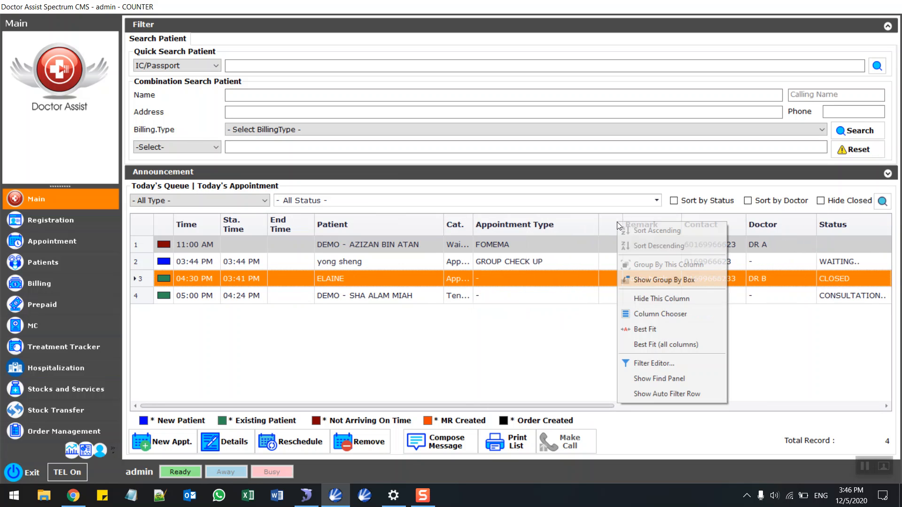
click(638, 300)
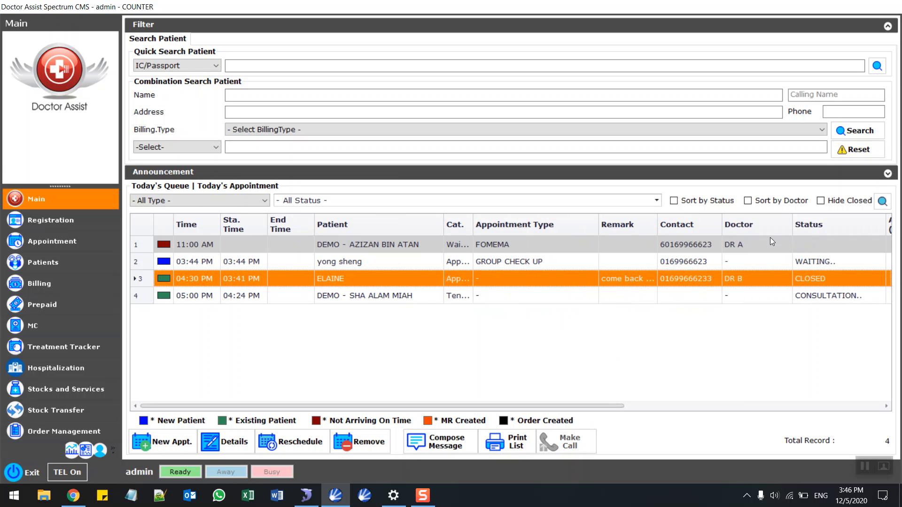
Save the rearranged queue grid layout and confirm.
right_click(644, 351)
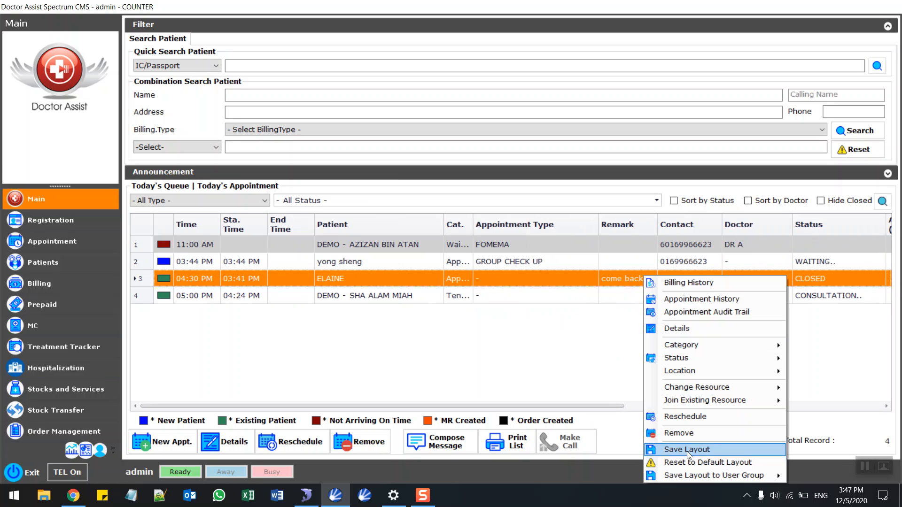
click(687, 450)
click(450, 291)
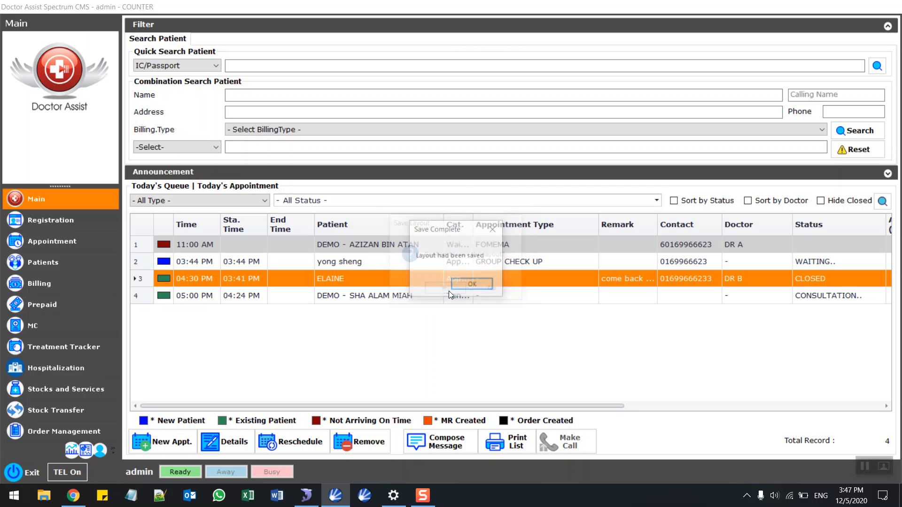
click(473, 285)
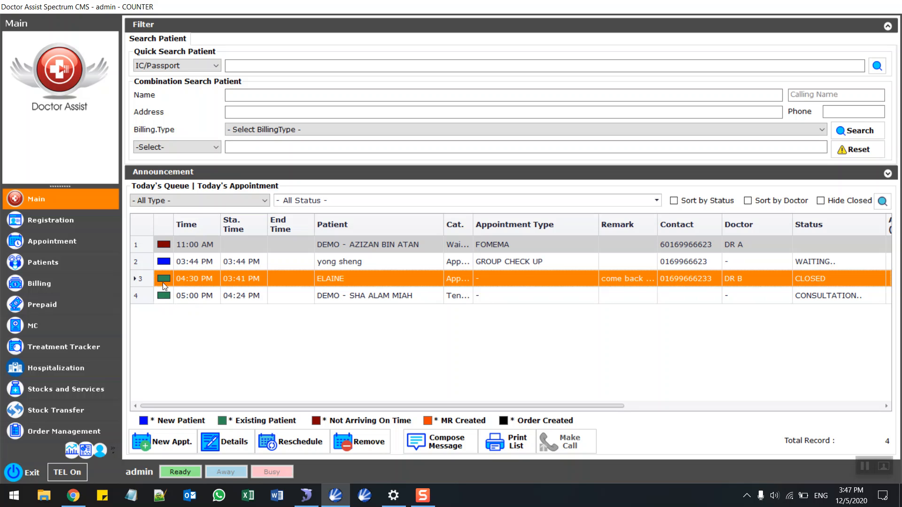
click(234, 261)
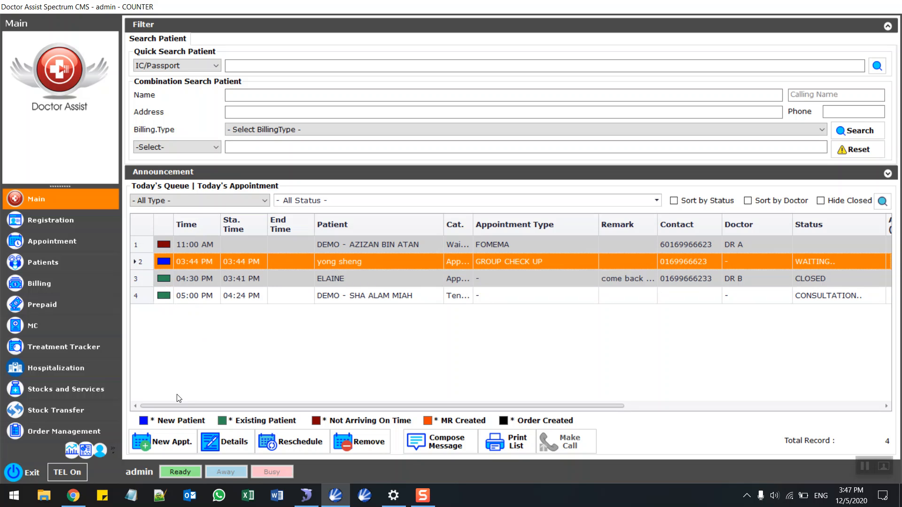
click(210, 280)
click(199, 297)
click(213, 280)
click(204, 292)
click(221, 278)
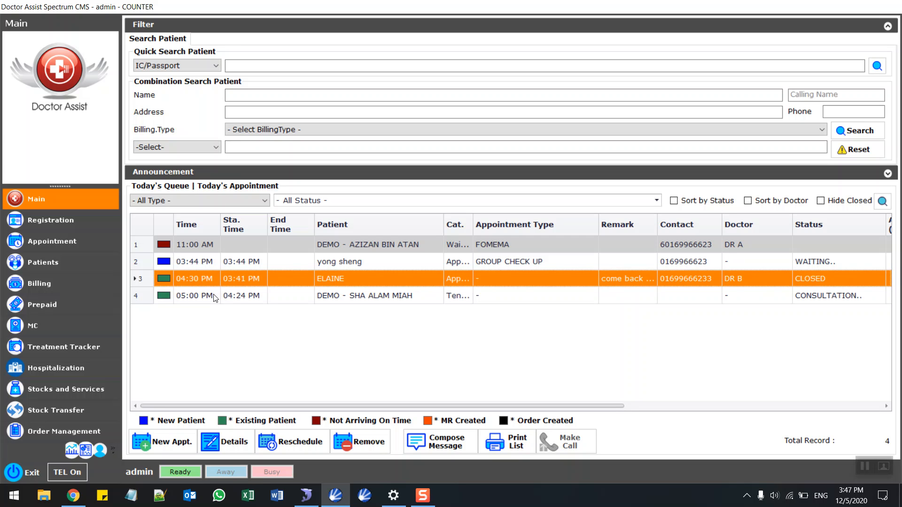
click(168, 248)
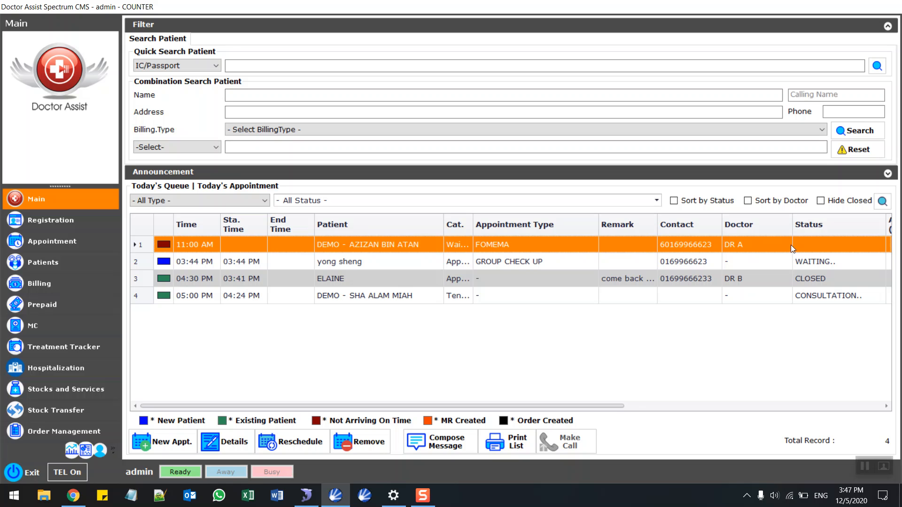
click(356, 289)
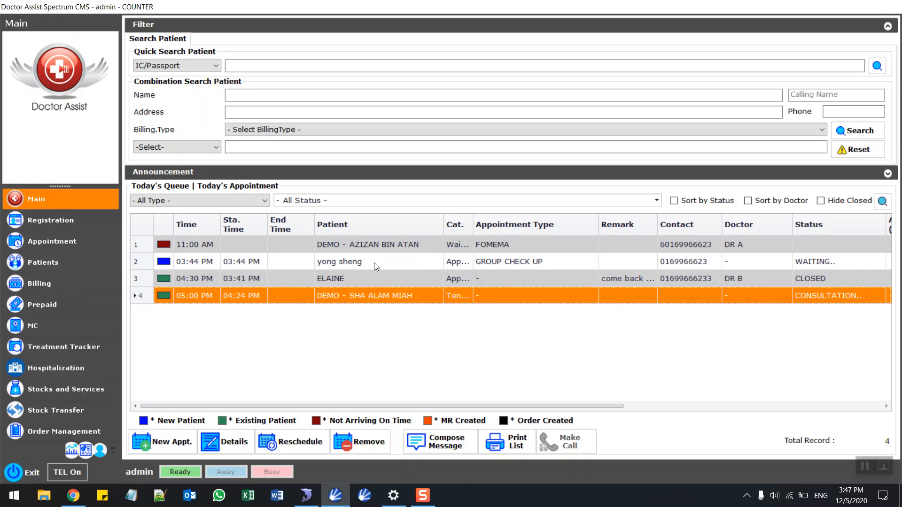
double_click(363, 298)
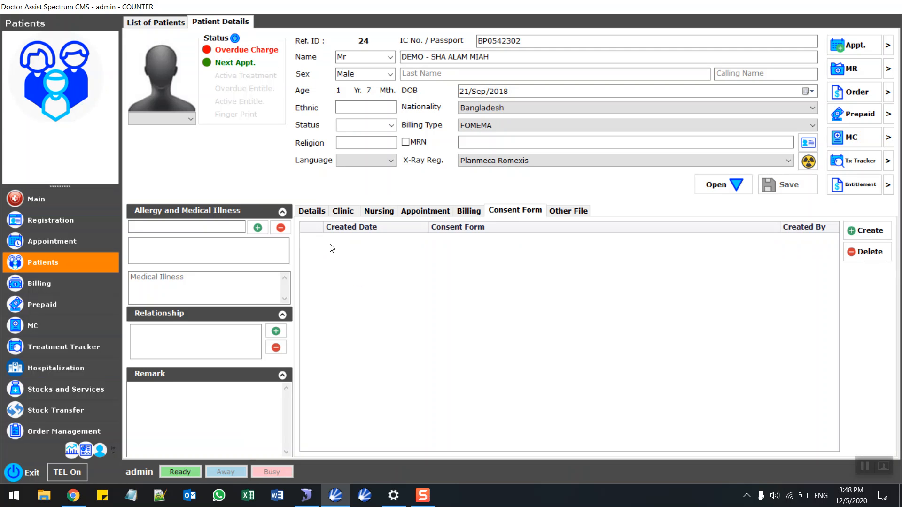
click(313, 211)
click(86, 199)
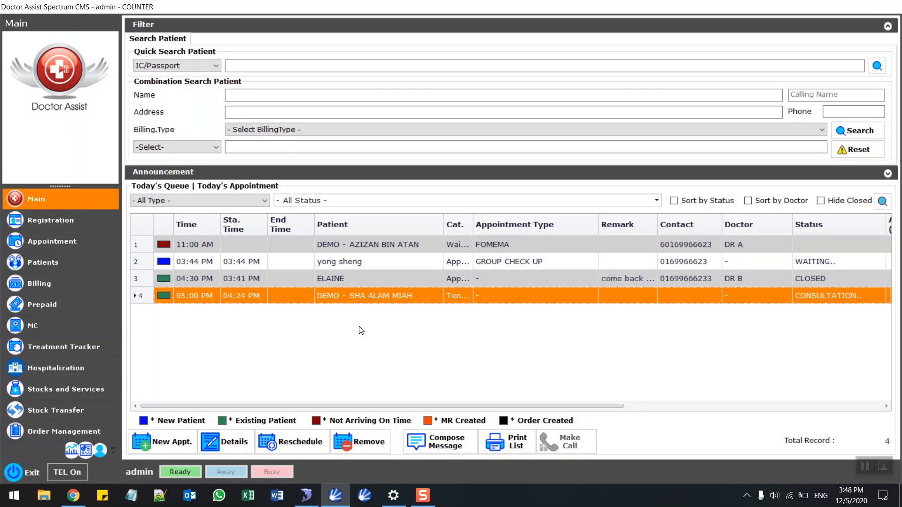
Display the 19 May 2020 Scheduler day view with DR B's 10:00 AM MEDICAL CHECK UP.
click(78, 241)
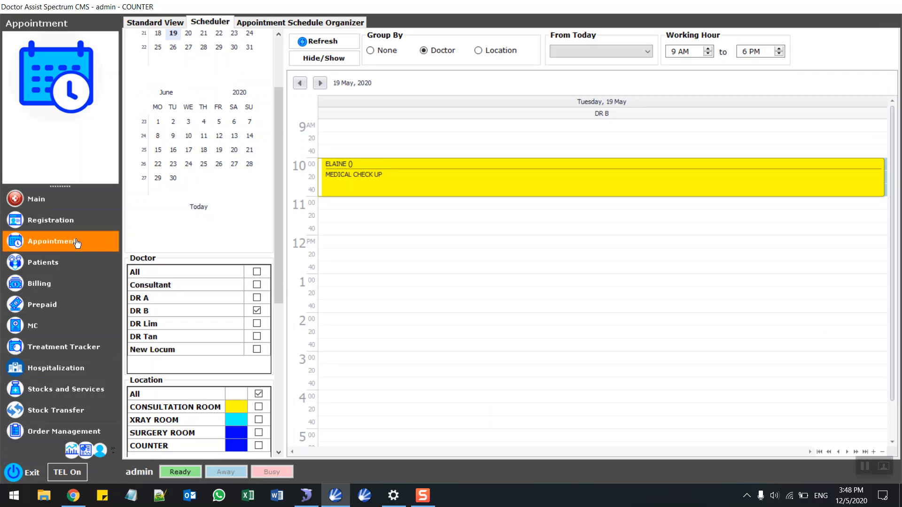
click(175, 23)
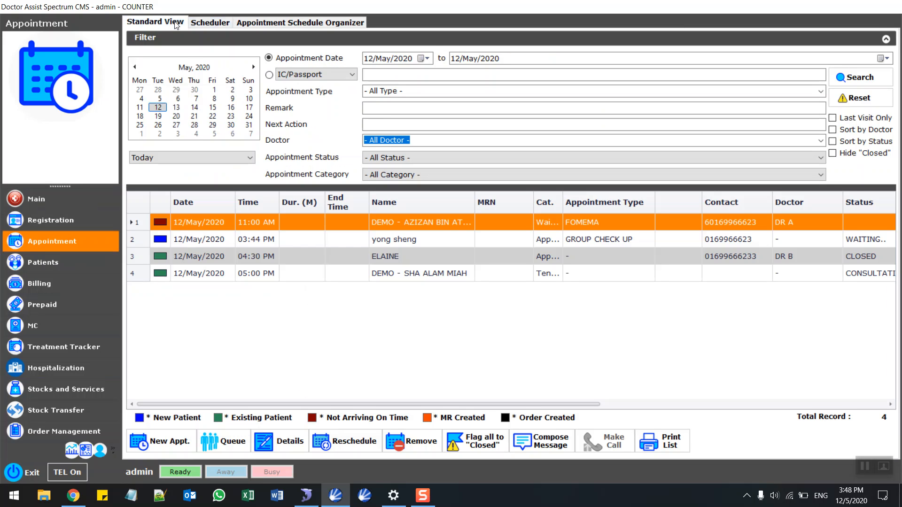
click(159, 117)
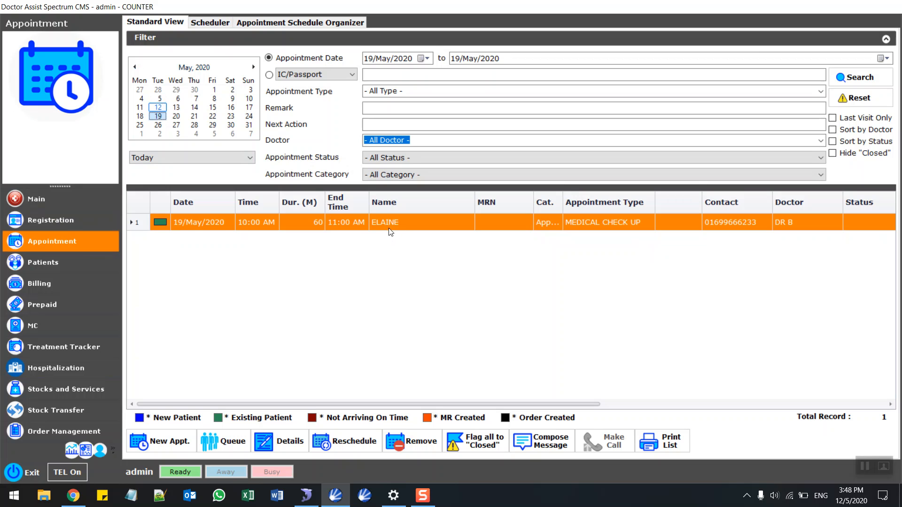
click(210, 22)
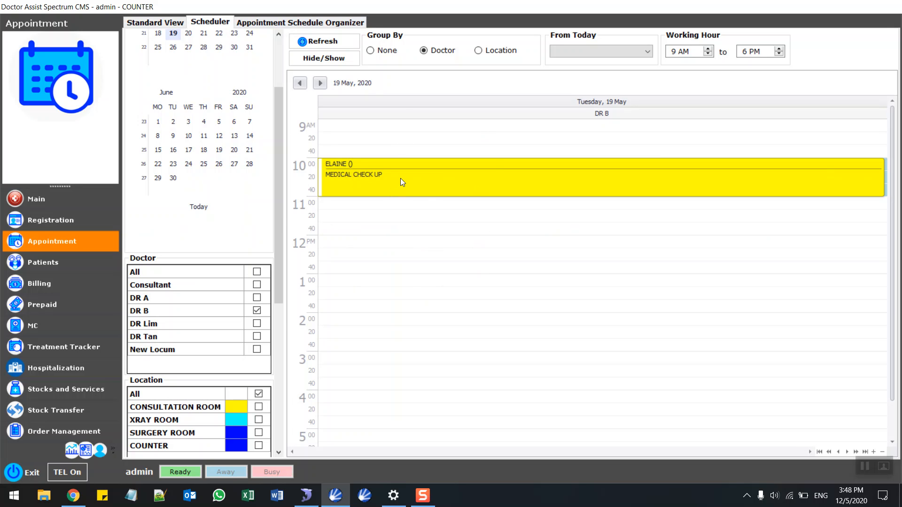
mouse_move(400, 179)
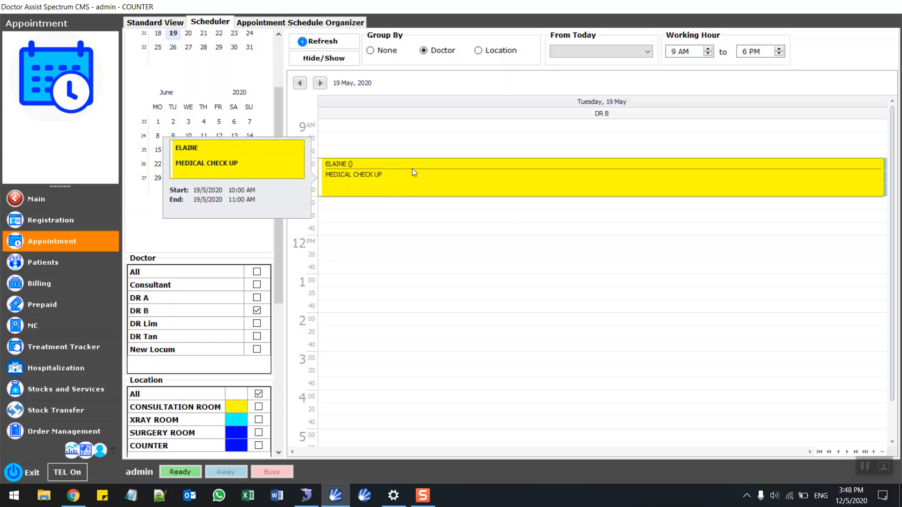
Reschedule the 19 May MEDICAL CHECK UP to 12:00 PM, confirm it in Standard View, and go back to Main.
drag(413, 167, 429, 243)
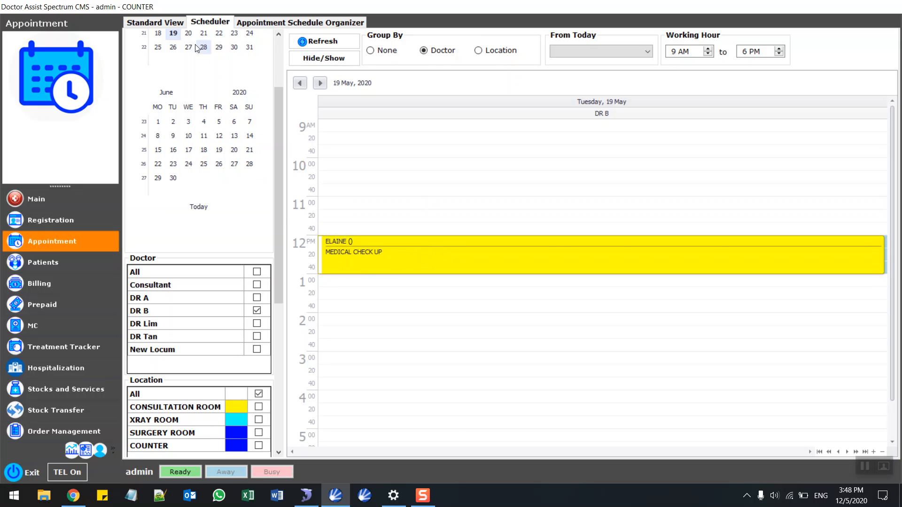
click(171, 25)
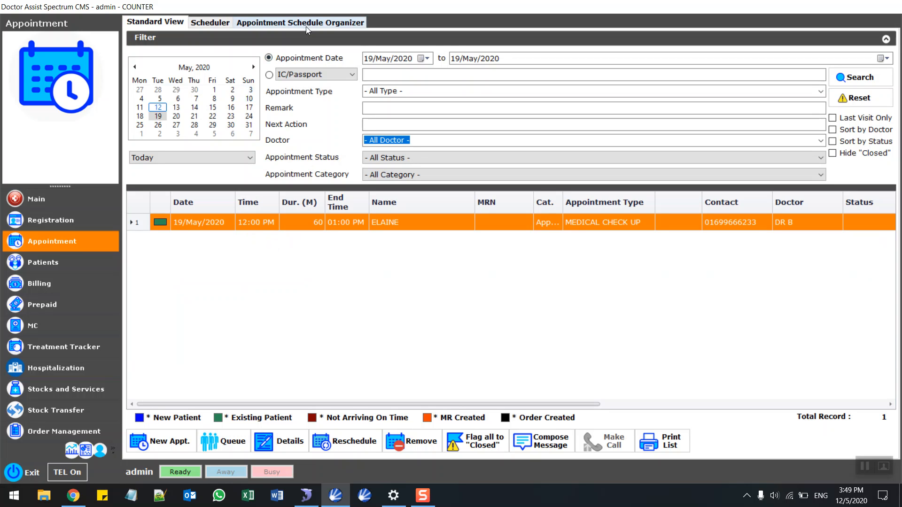
click(95, 203)
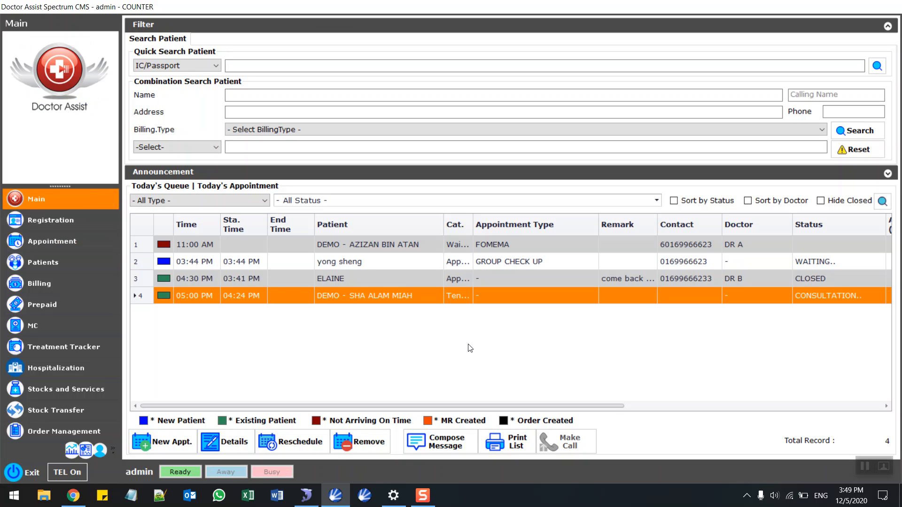